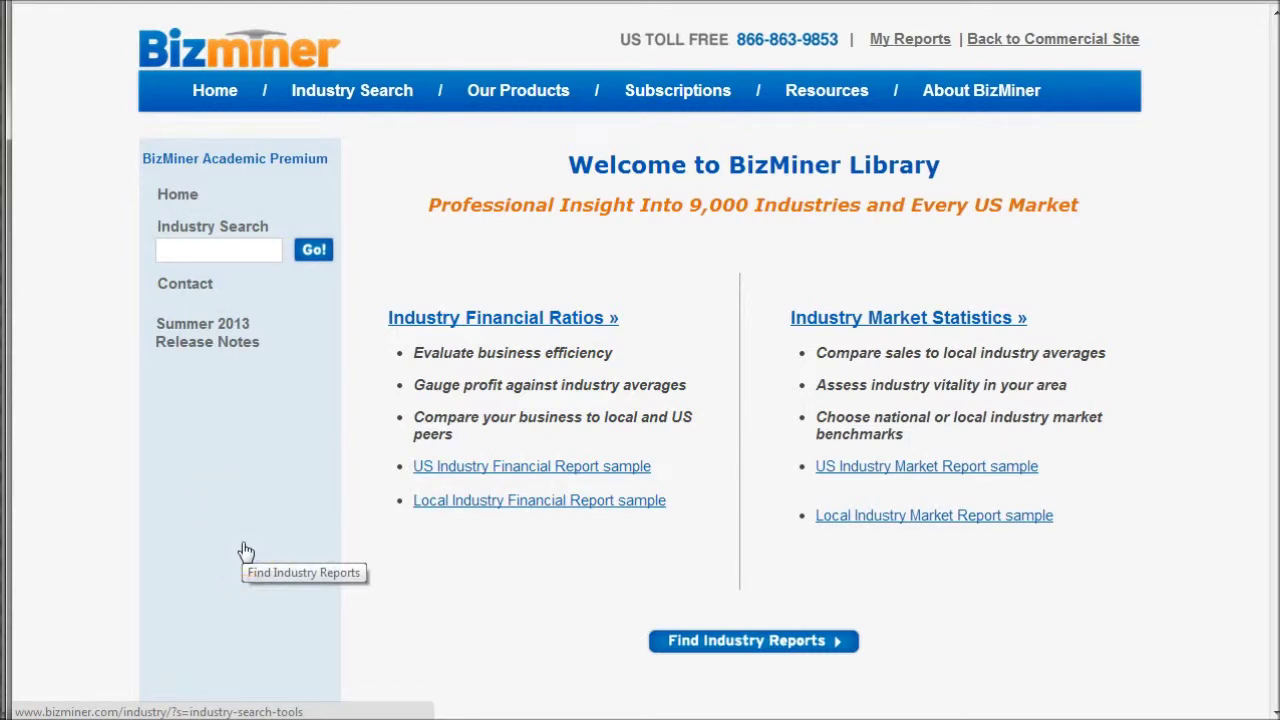
- Start an industry keyword search from the BizMiner Library's Industry Search field
left_click(218, 252)
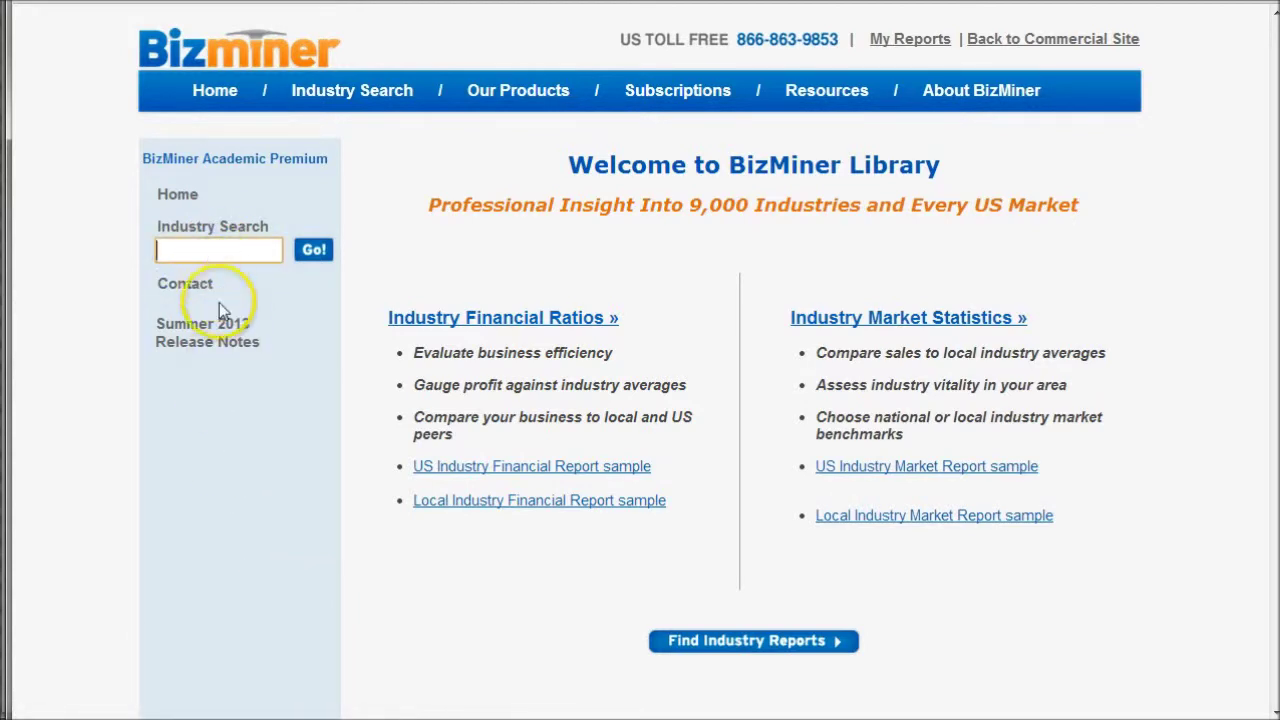
- Drill from Arts-Entertainment-Recreation through 7139 to 713940 Fitness and Recreational Sports Centers
left_click(222, 229)
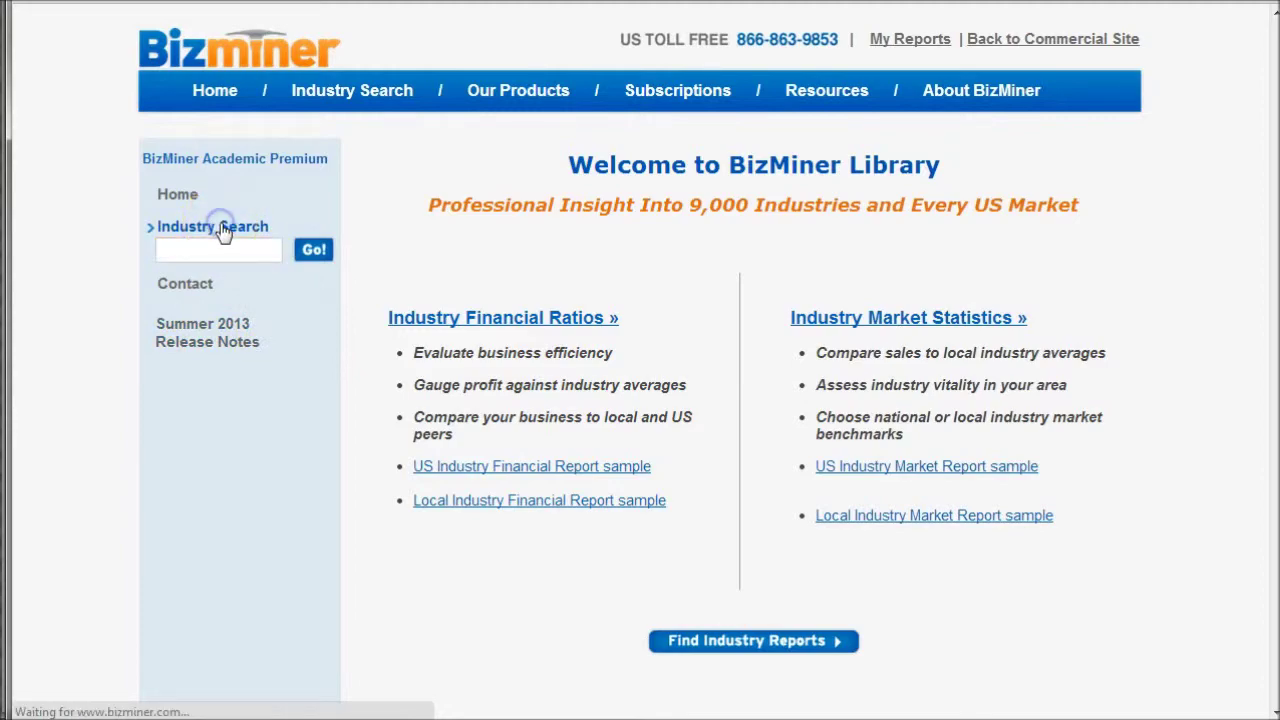
left_click(415, 278)
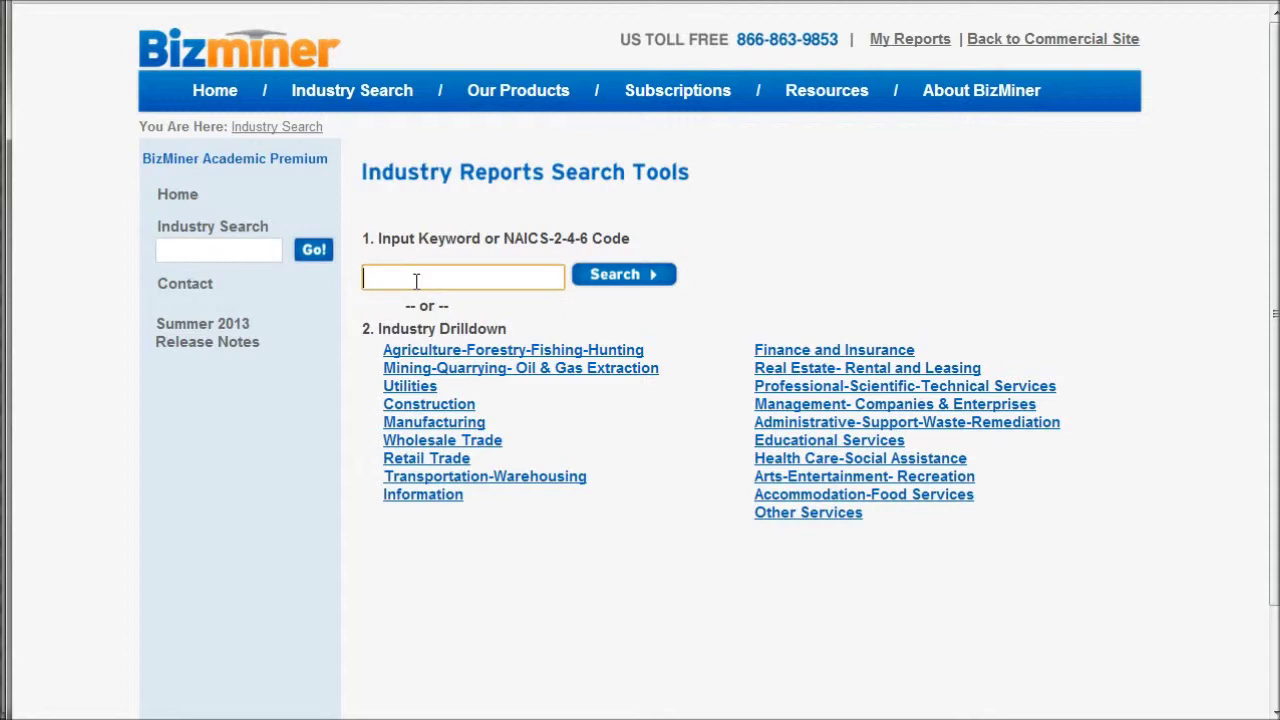
left_click(857, 479)
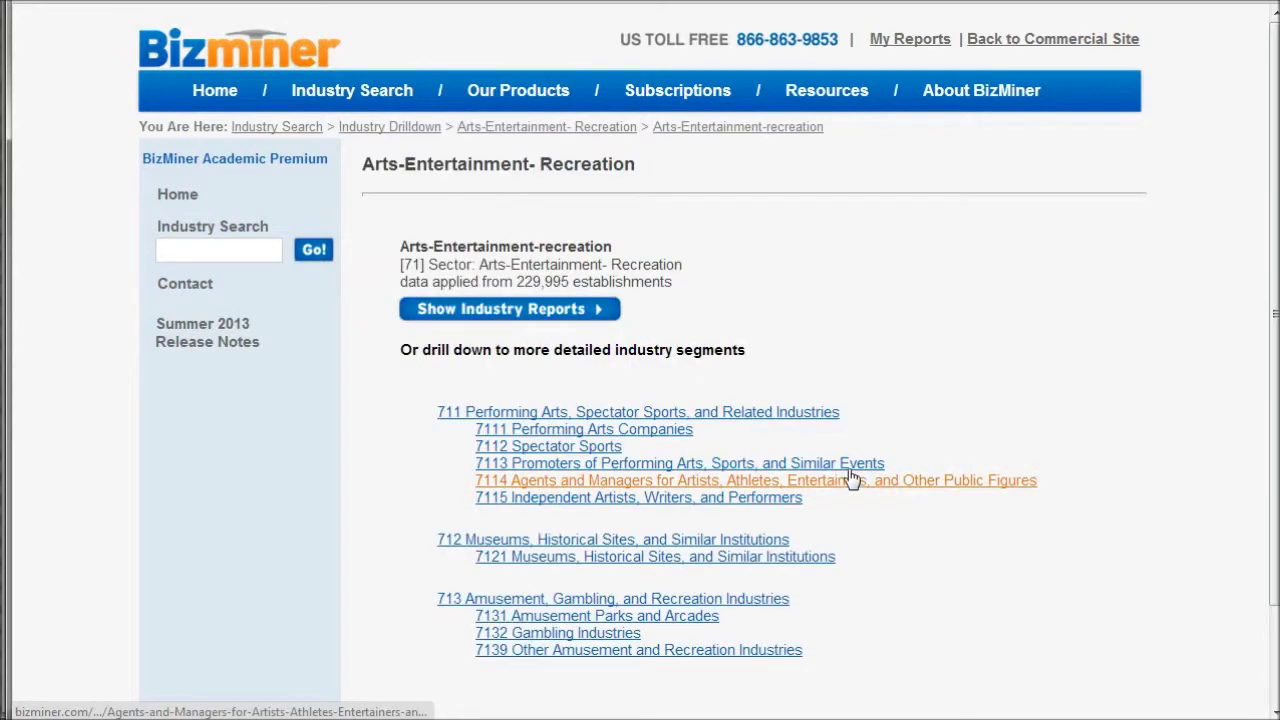
scroll(873, 537, "down", 1)
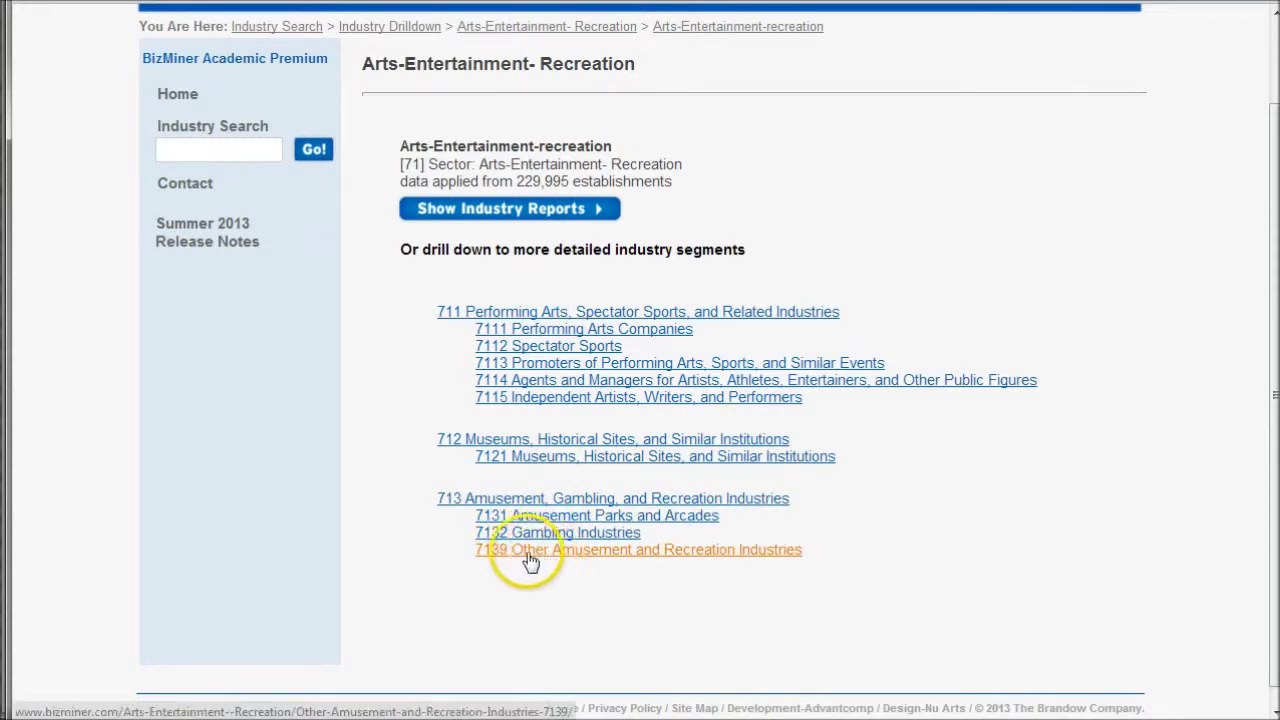
left_click(728, 551)
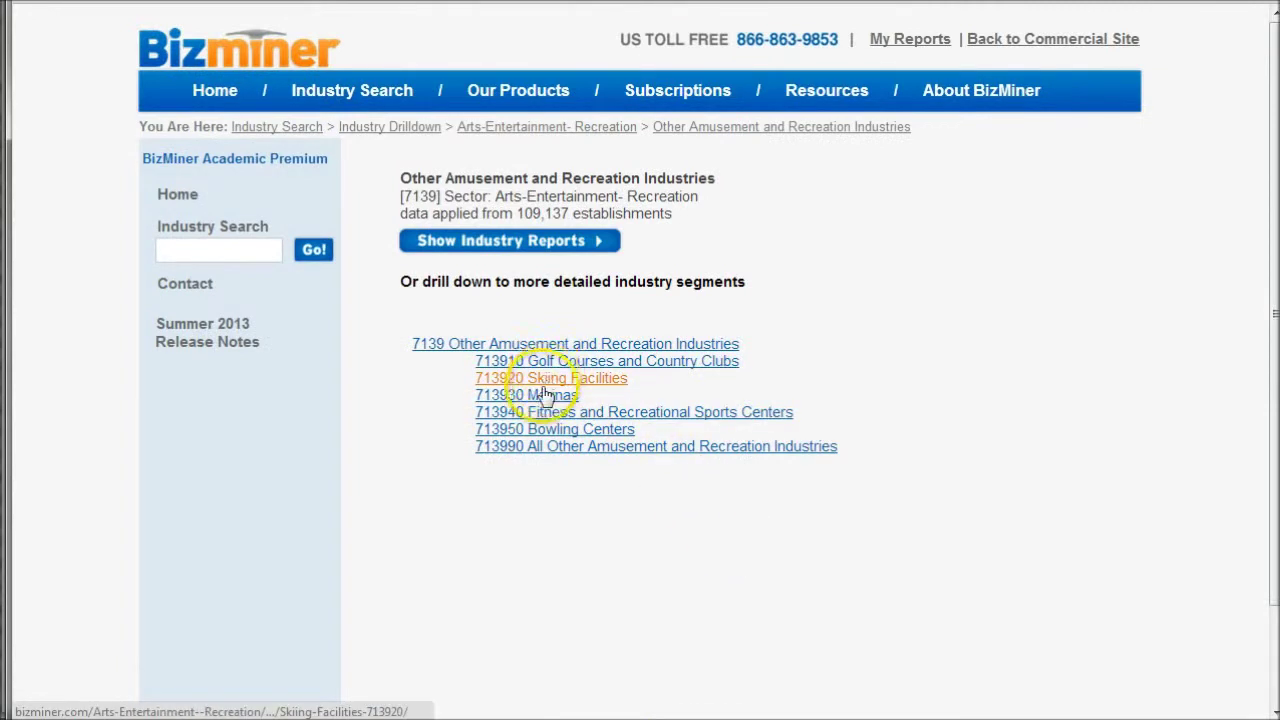
left_click(660, 414)
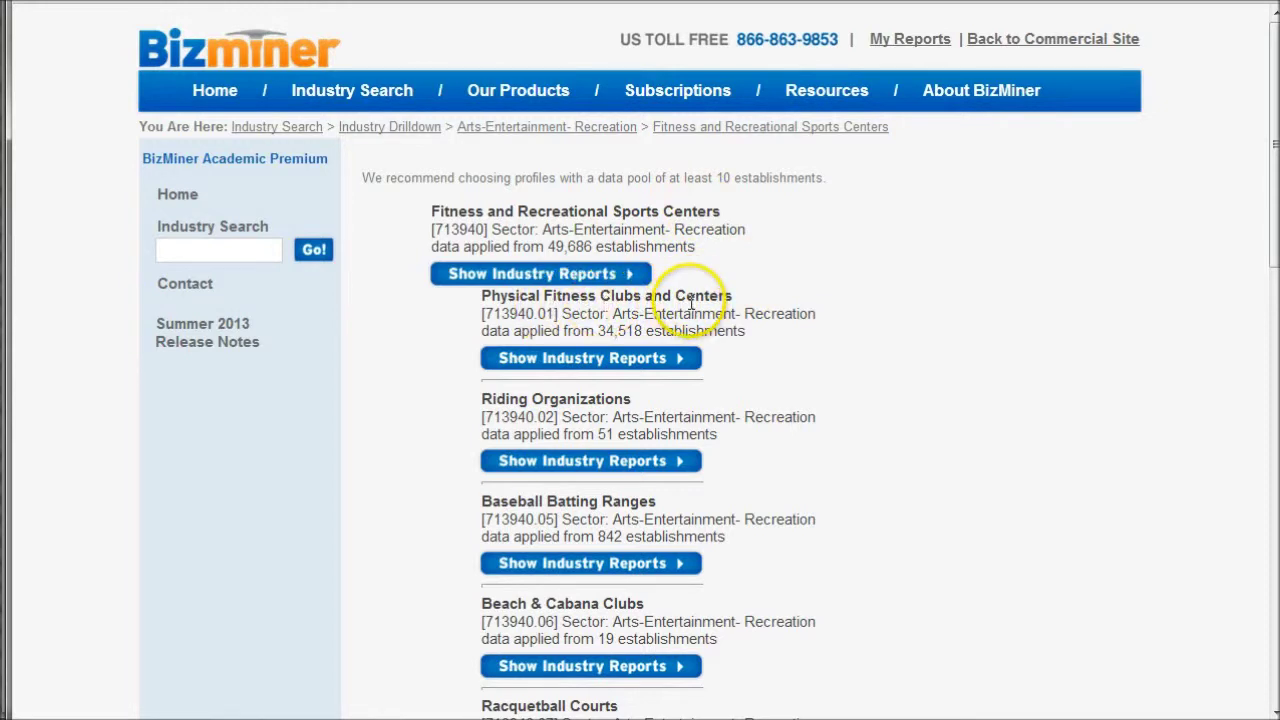
- Open the industry reports for Physical Fitness Clubs and Centers
left_click(589, 360)
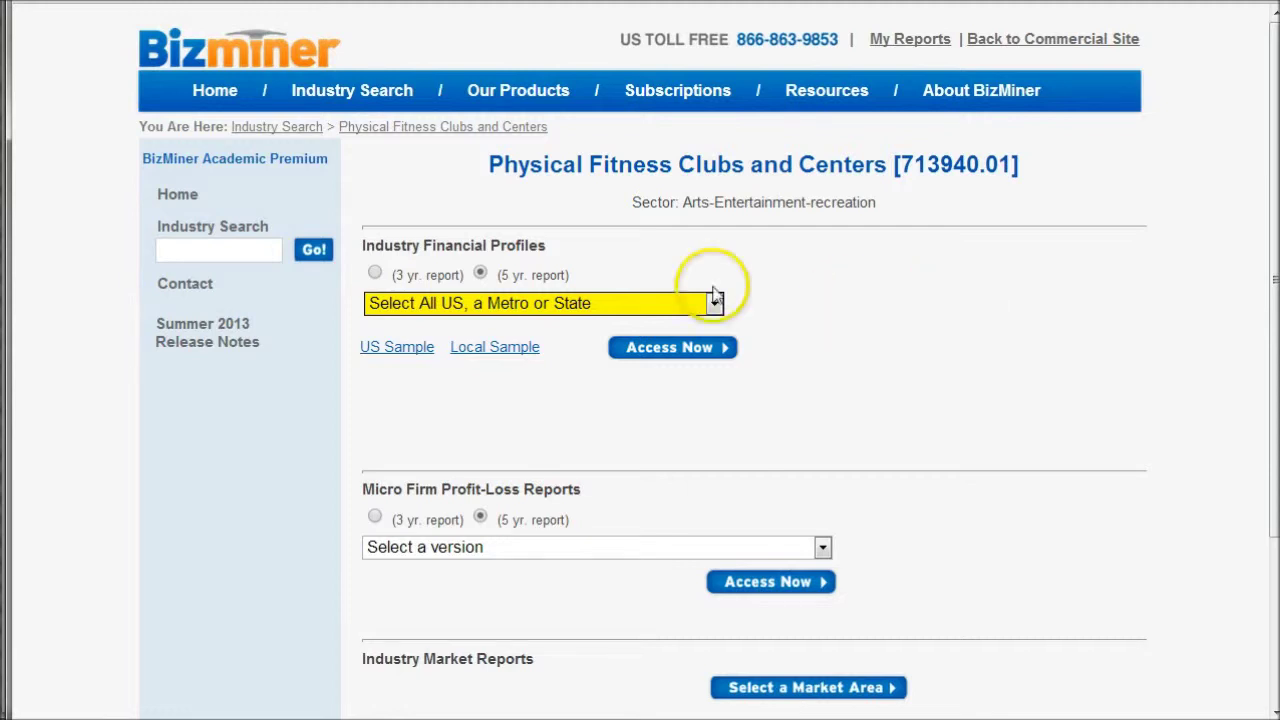
scroll(934, 308, "down", 1)
scroll(930, 300, "down", 1)
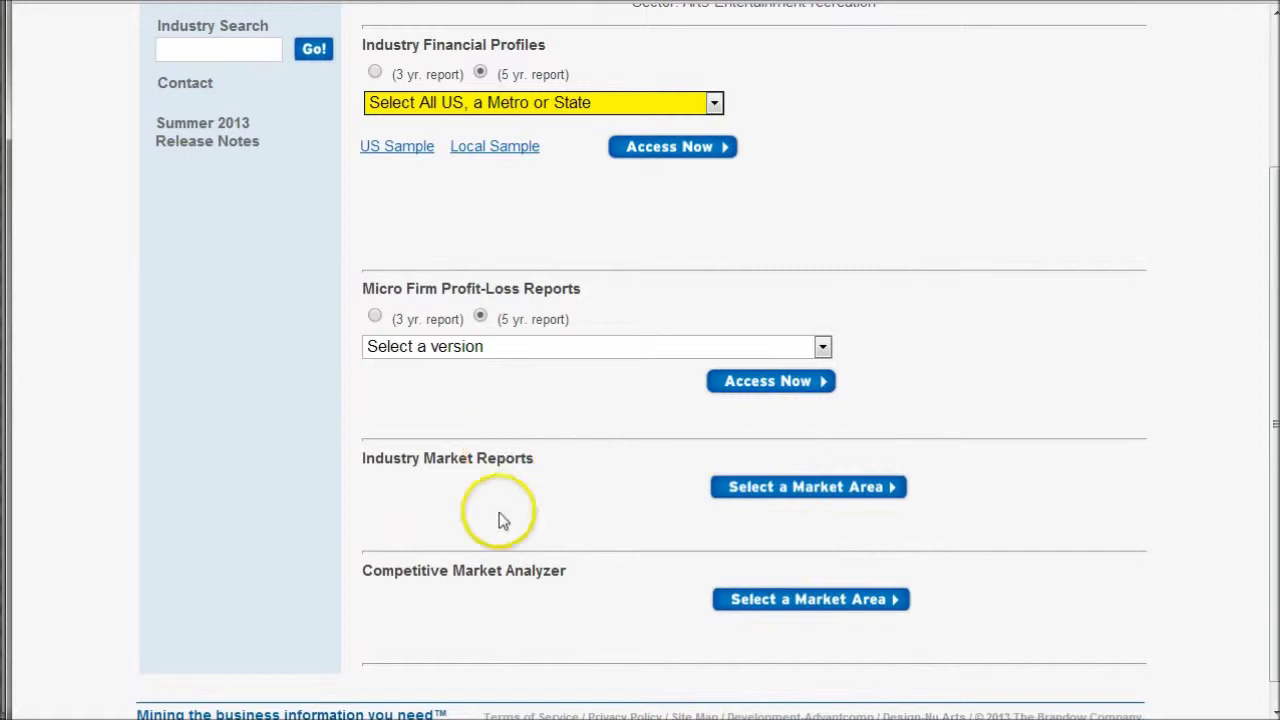
scroll(557, 563, "up", 2)
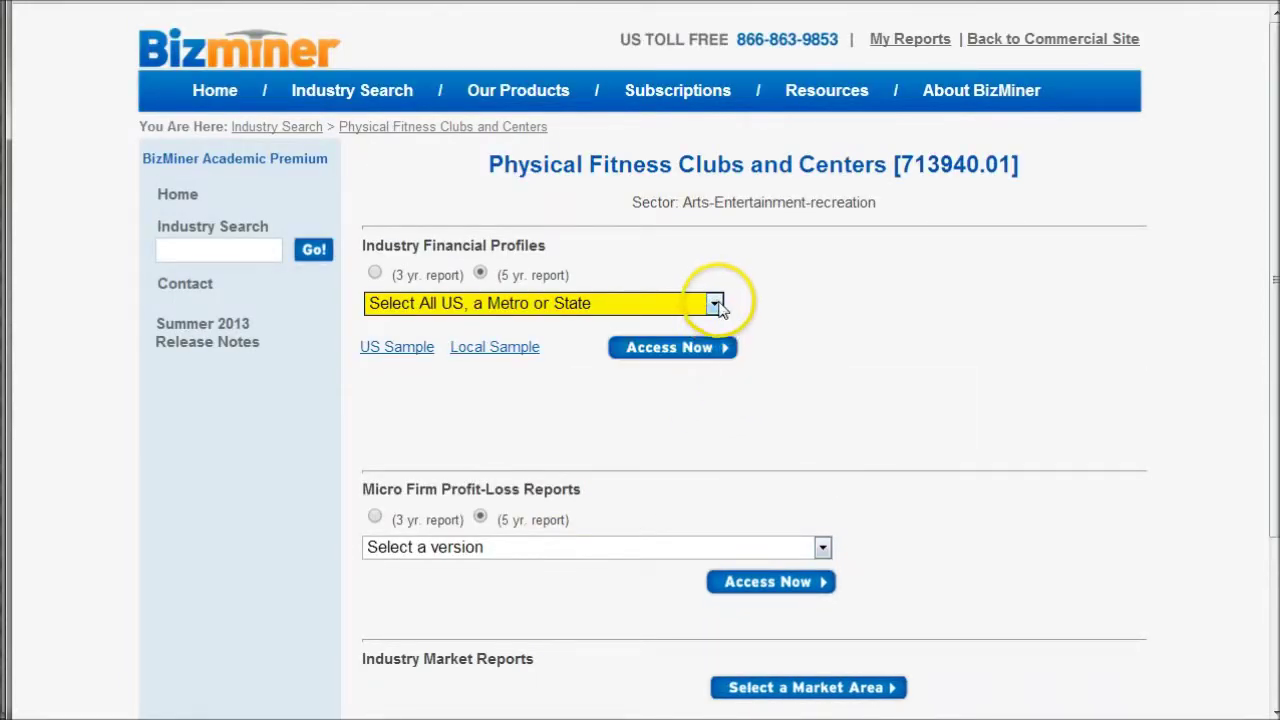
- Choose Indianapolis, IN as the financial profile market and request the profile
left_click(716, 304)
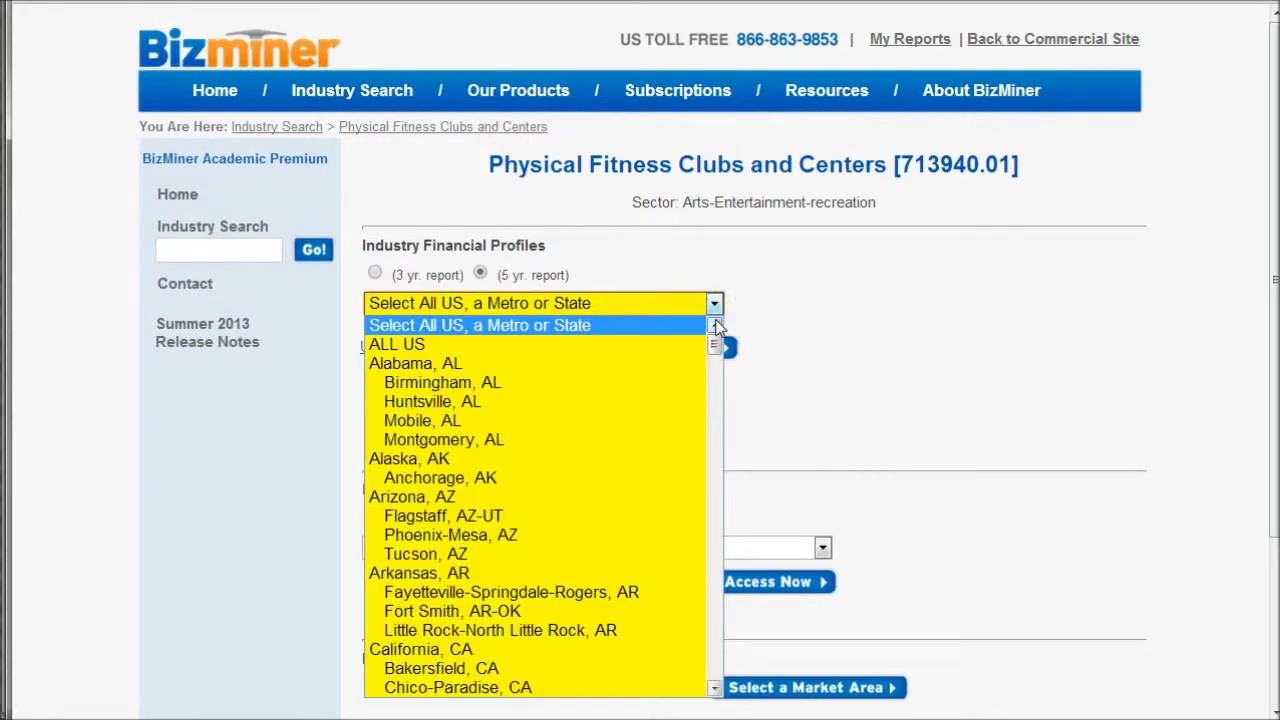
type("il")
type("indianapolis")
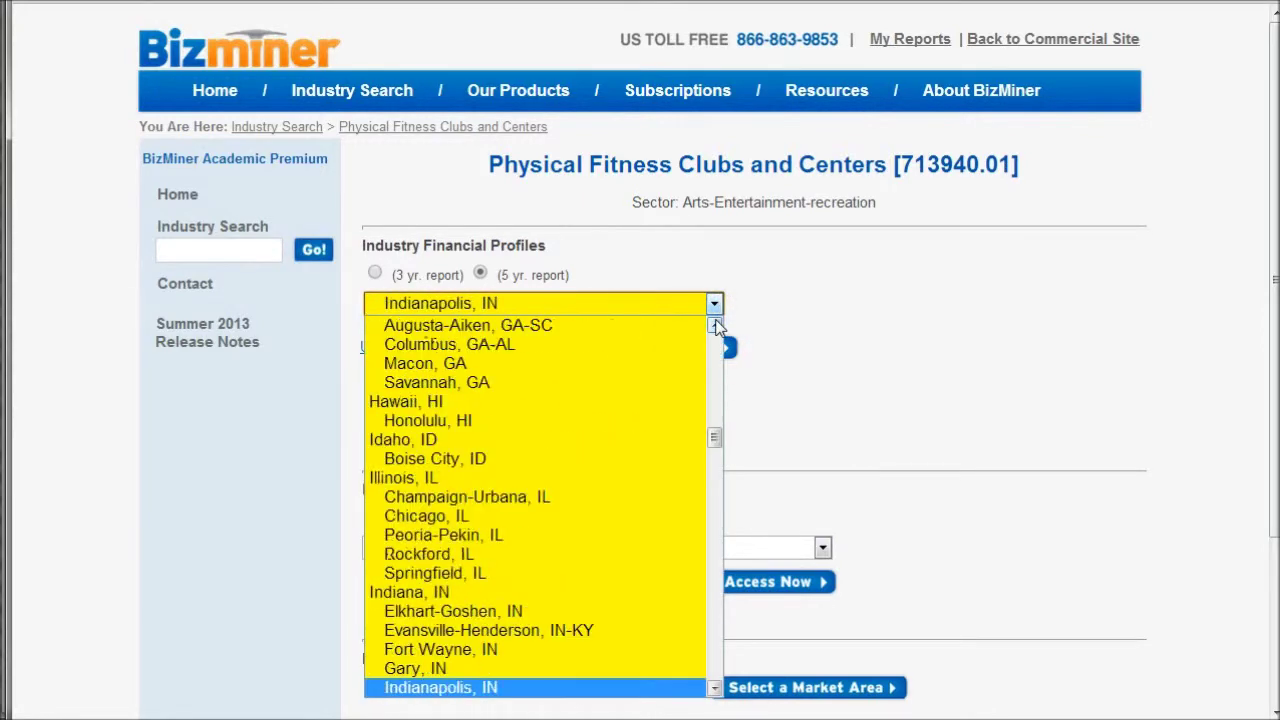
left_click(485, 688)
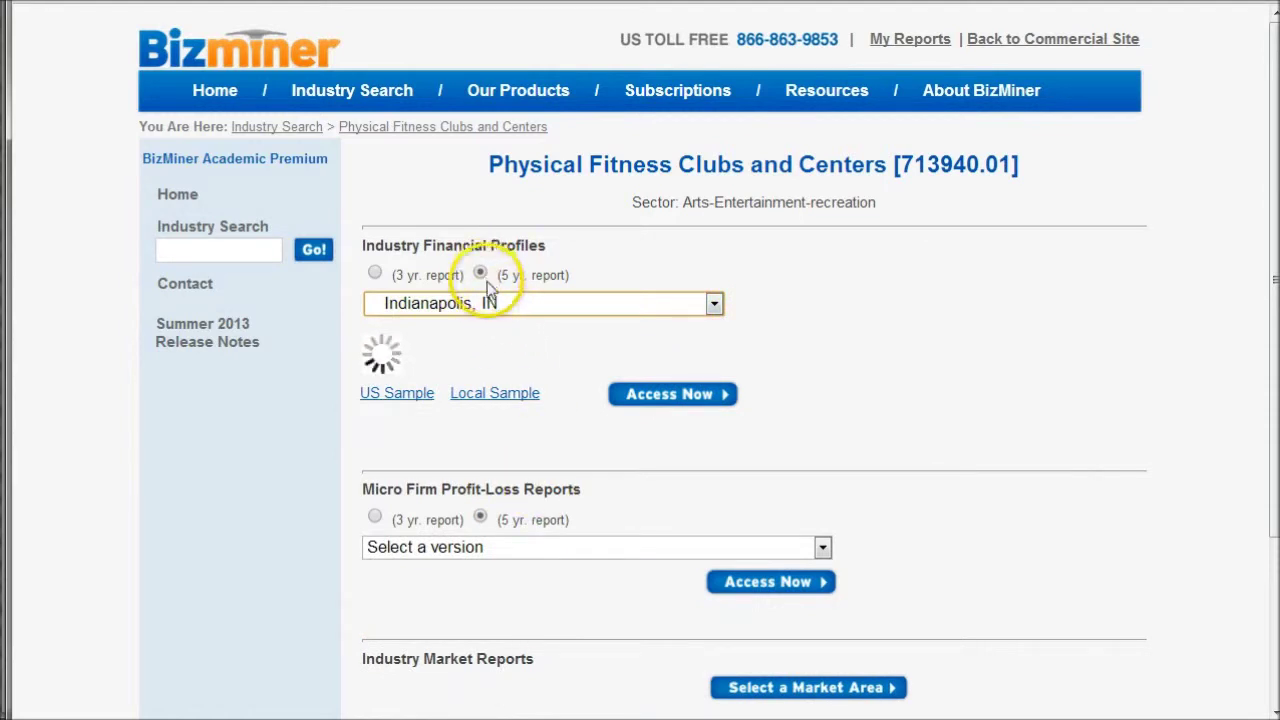
left_click(679, 396)
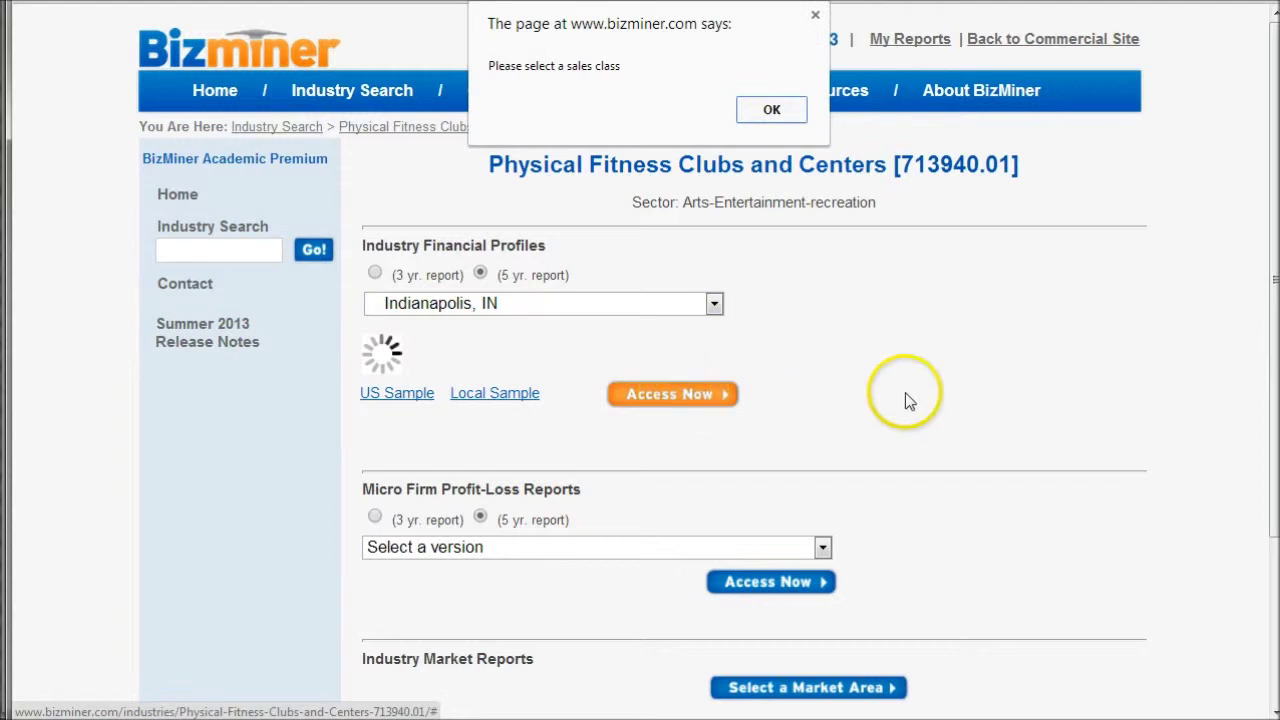
- Dismiss the sales class alert, pick $1-$499,999 (82 firms), and request the Indianapolis financial profile
left_click(784, 112)
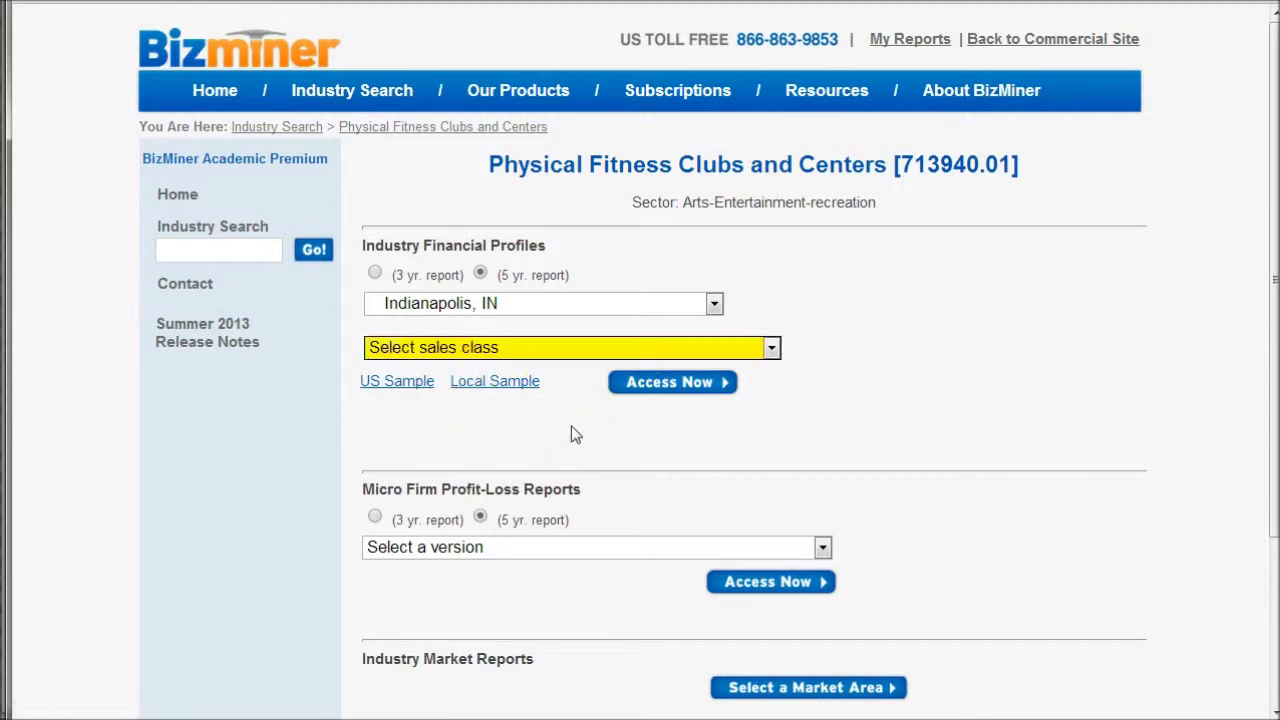
left_click(603, 349)
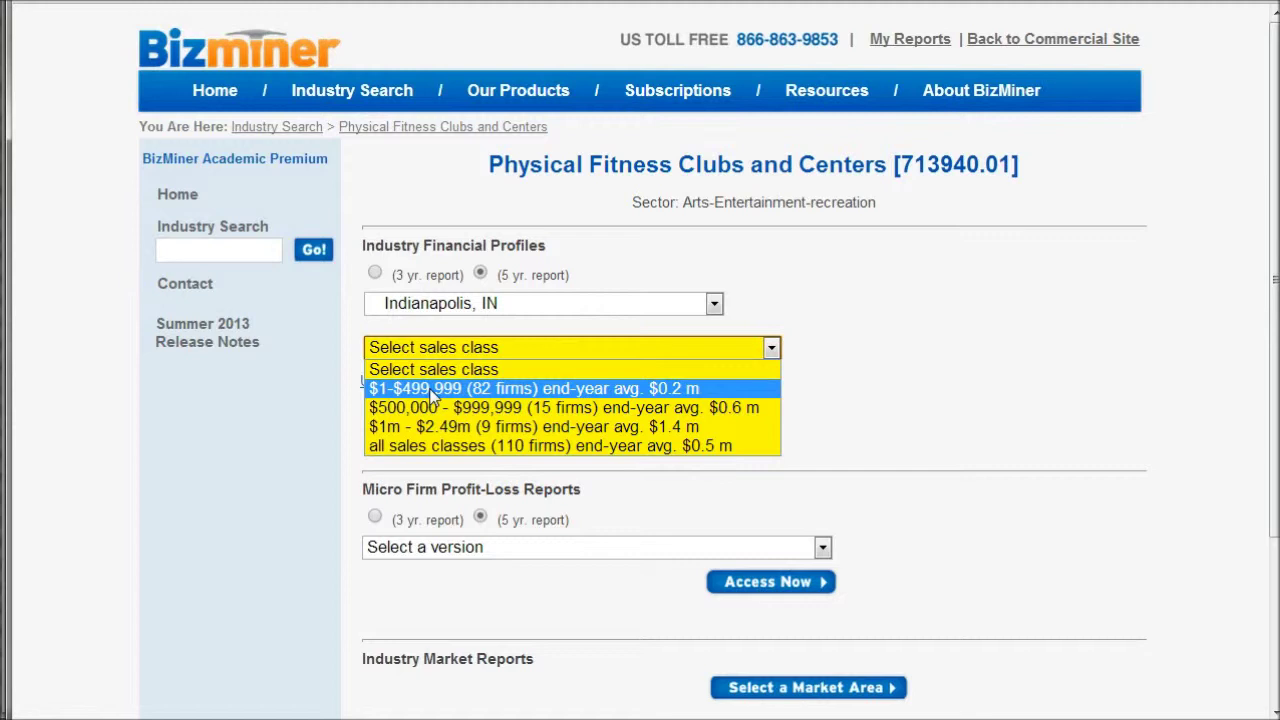
left_click(518, 392)
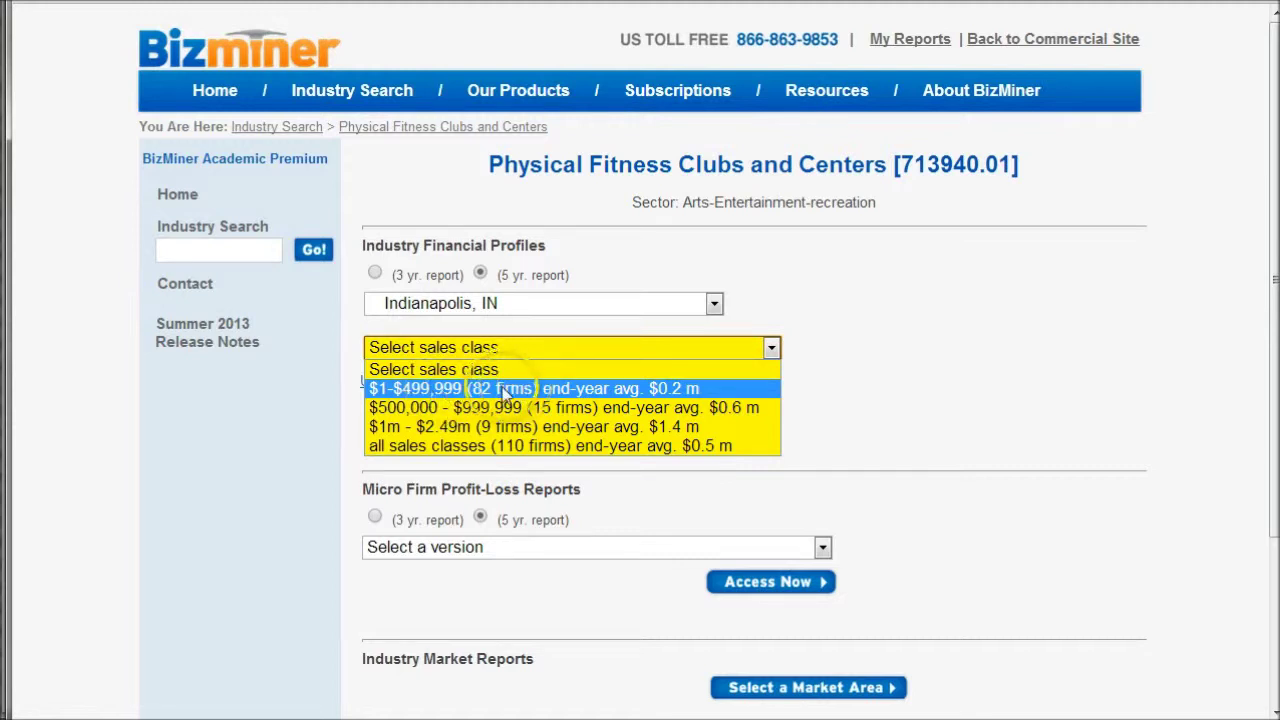
left_click(502, 389)
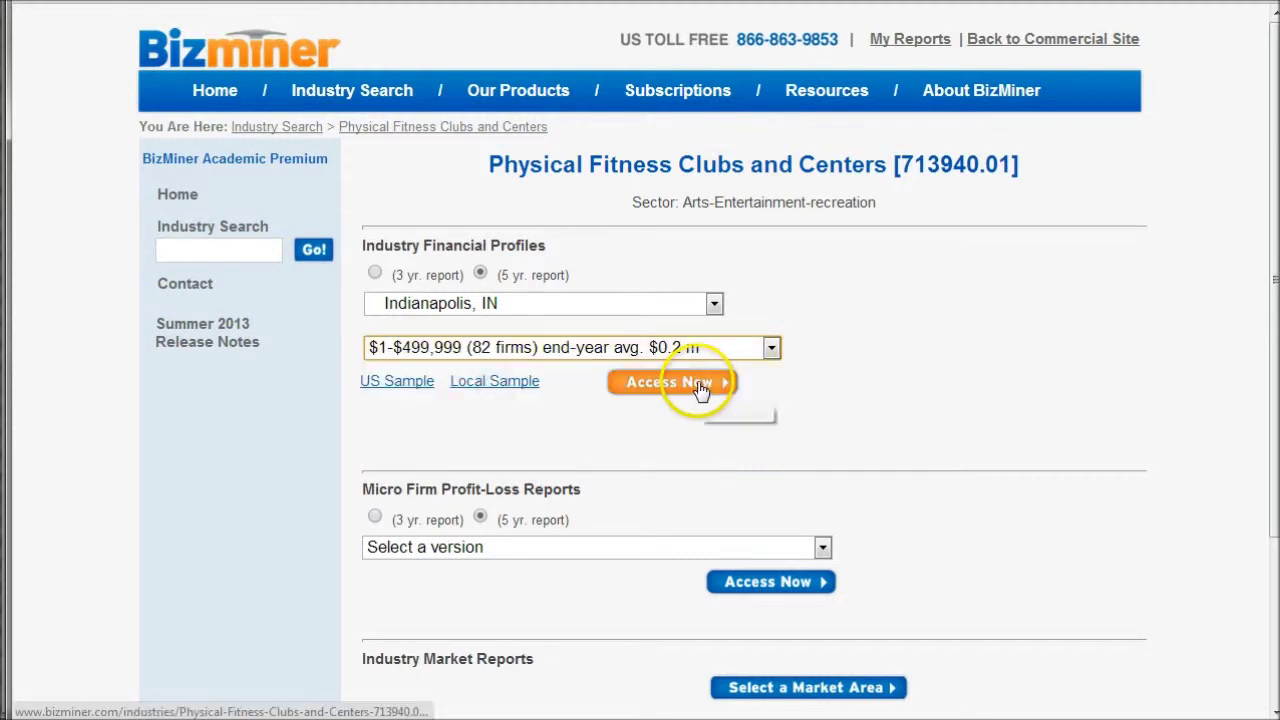
left_click(699, 386)
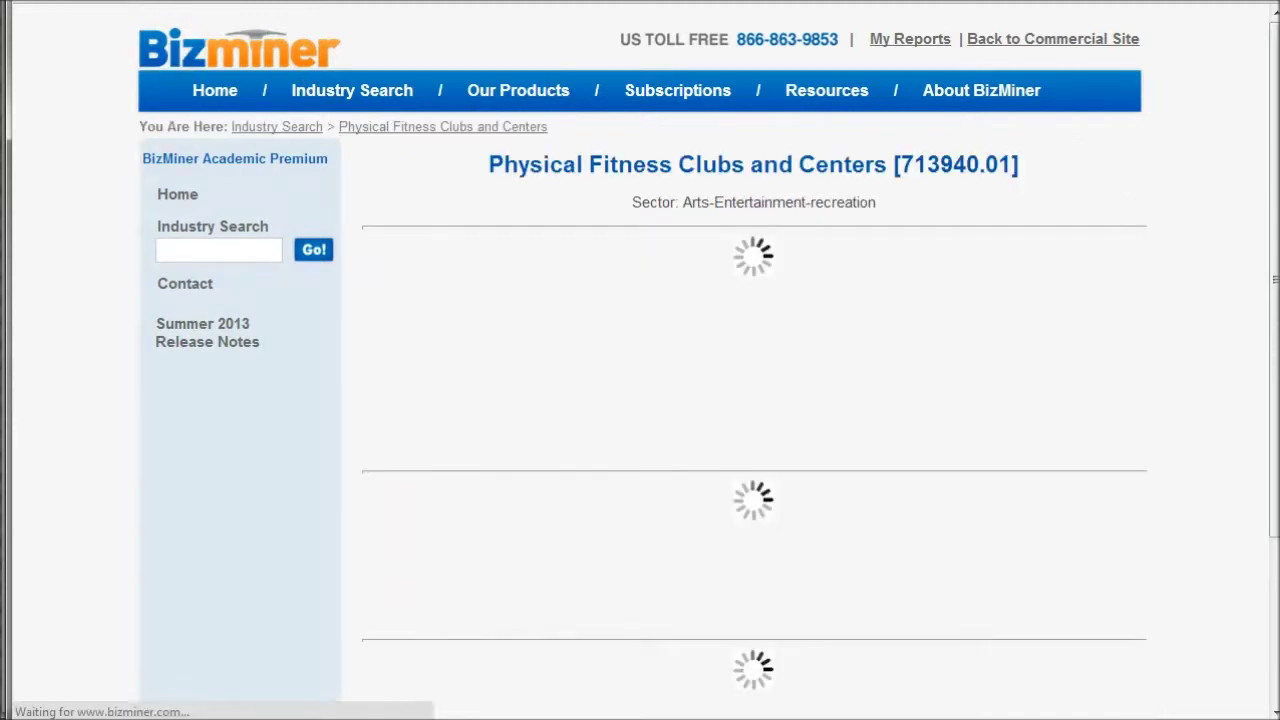
- Set the Industry Market Report market to Indianapolis, IN (180 operations) and request it
scroll(837, 421, "down", 3)
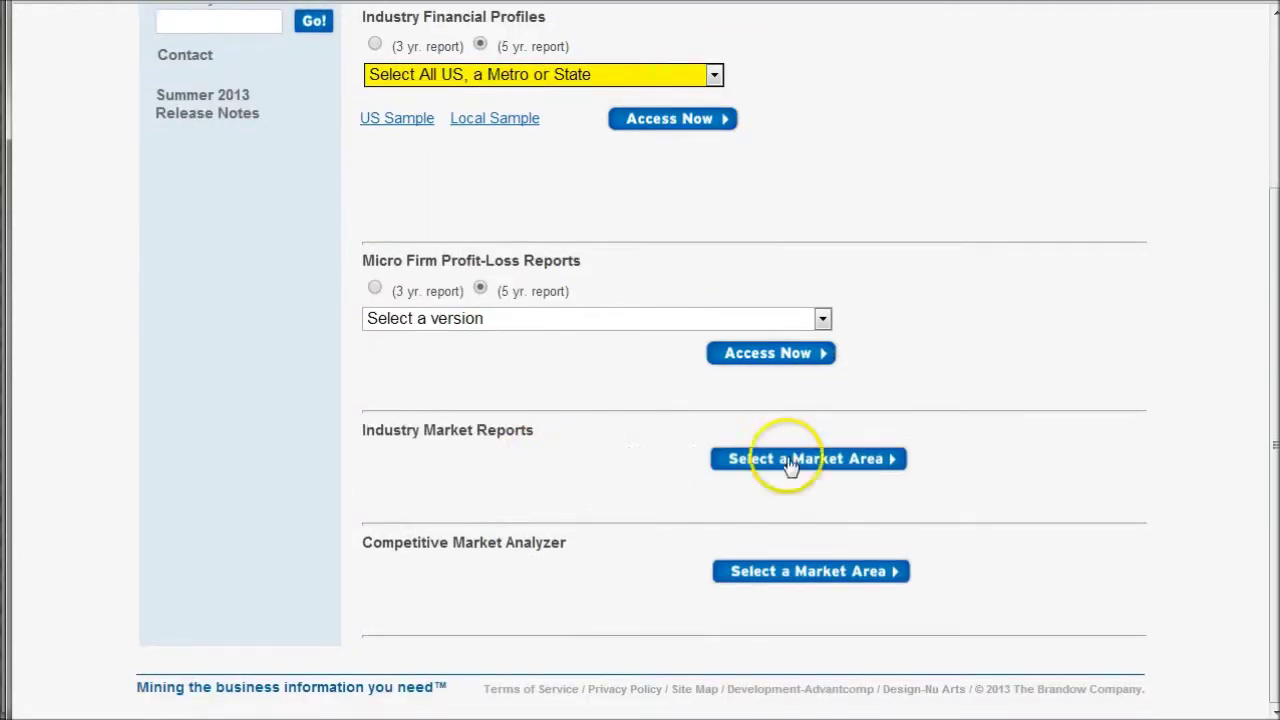
left_click(806, 461)
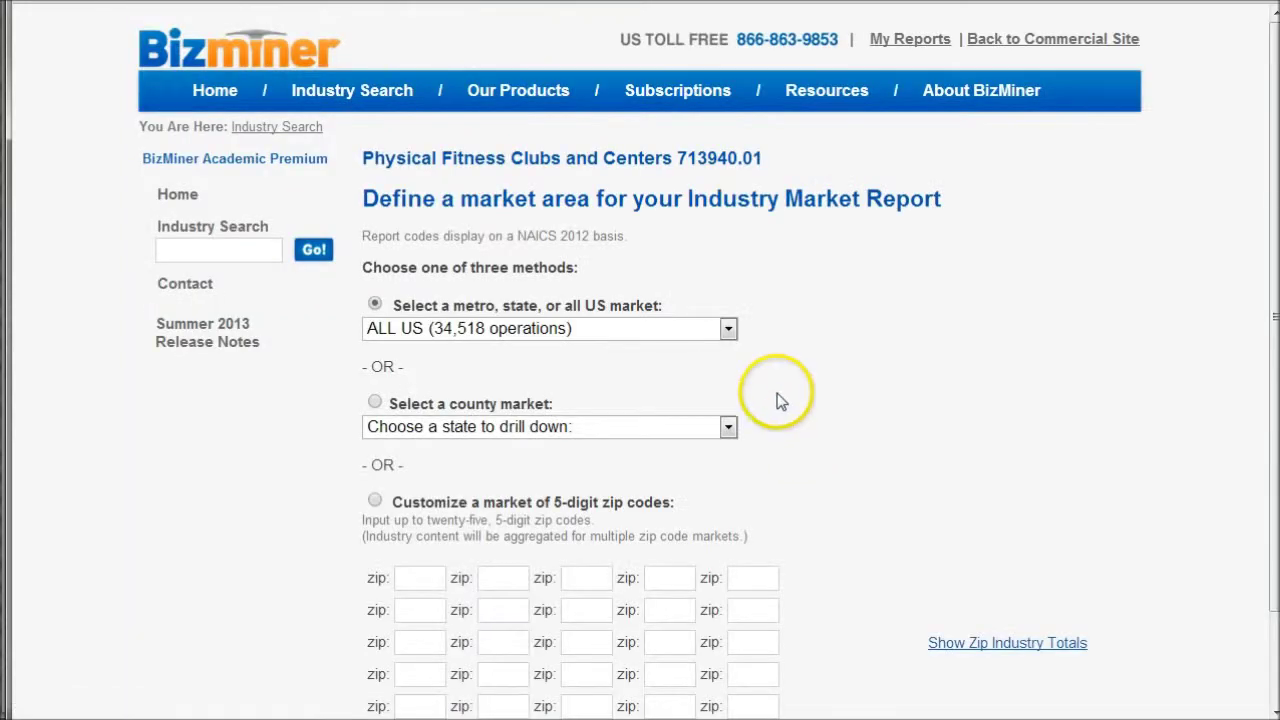
left_click(729, 329)
key("i")
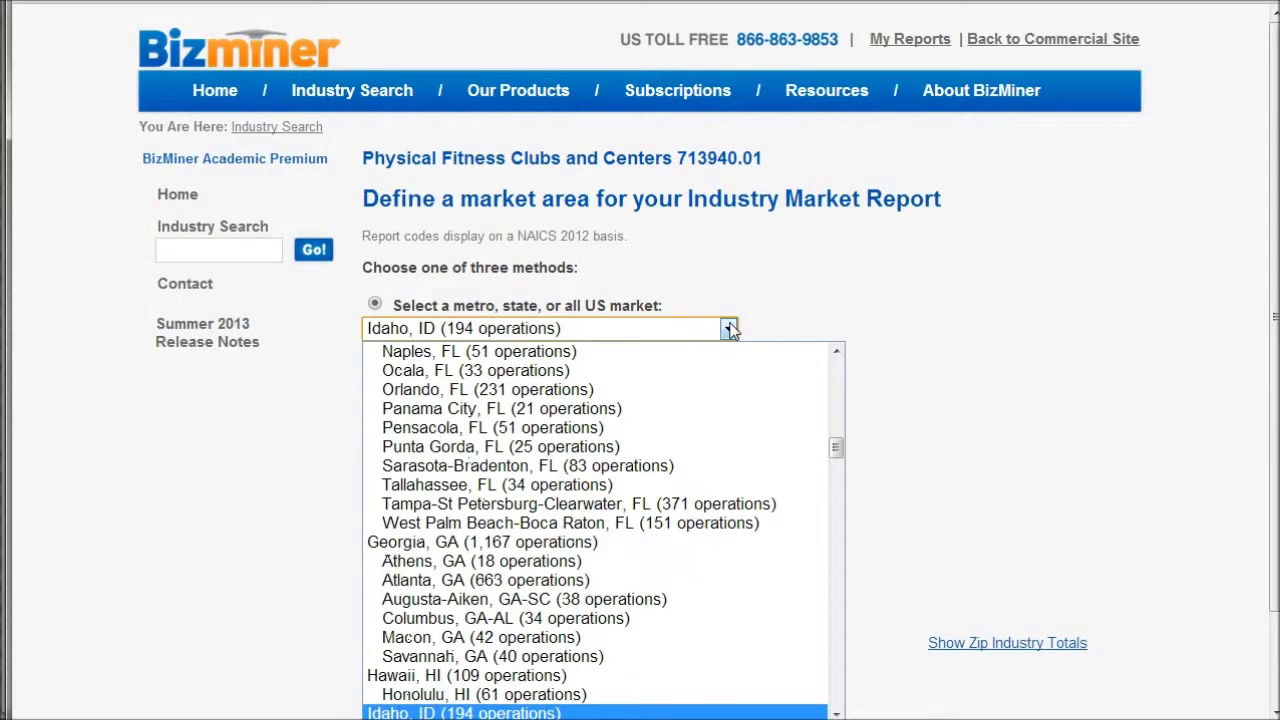
key("i")
key("i")
key("i")
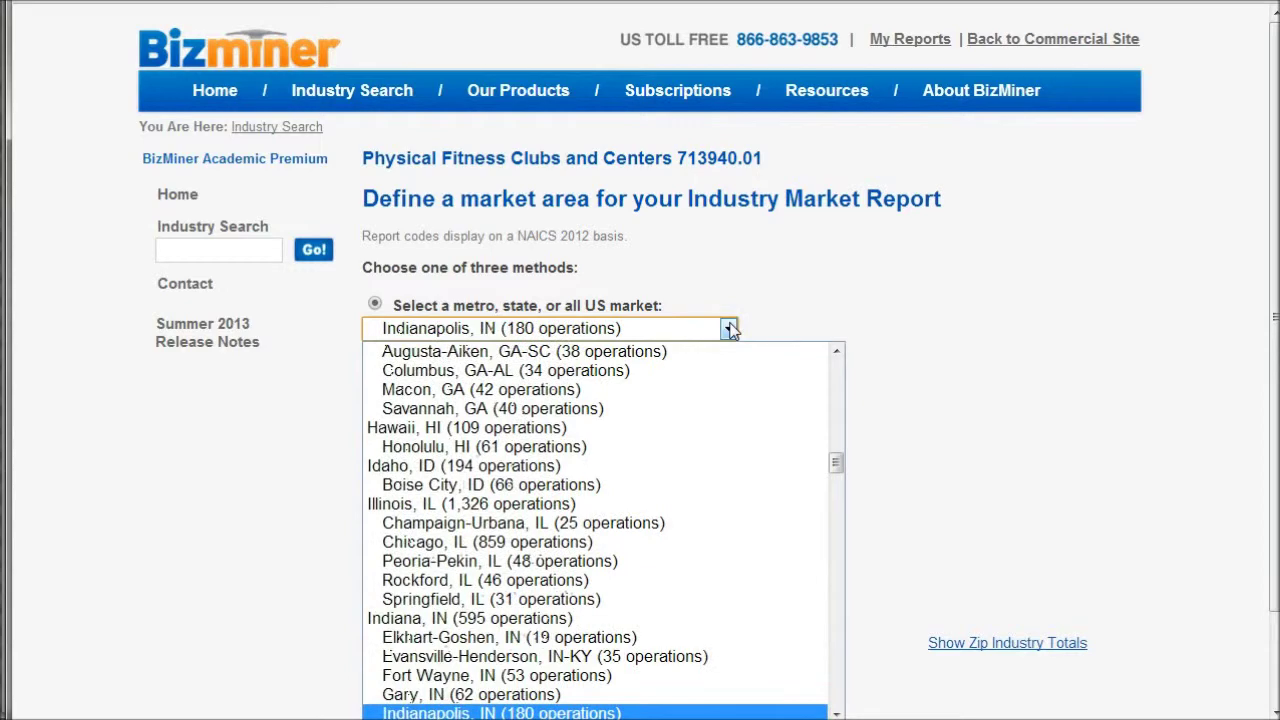
scroll(671, 409, "down", 2)
scroll(606, 572, "down", 2)
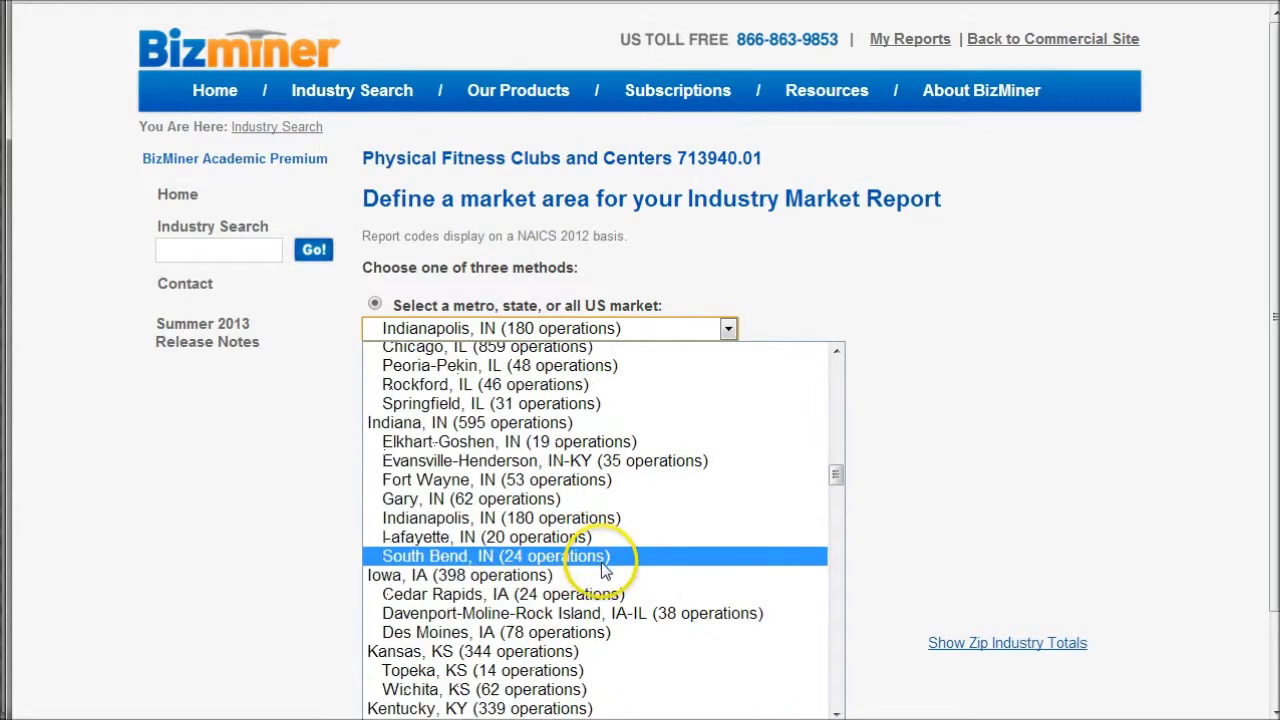
left_click(490, 522)
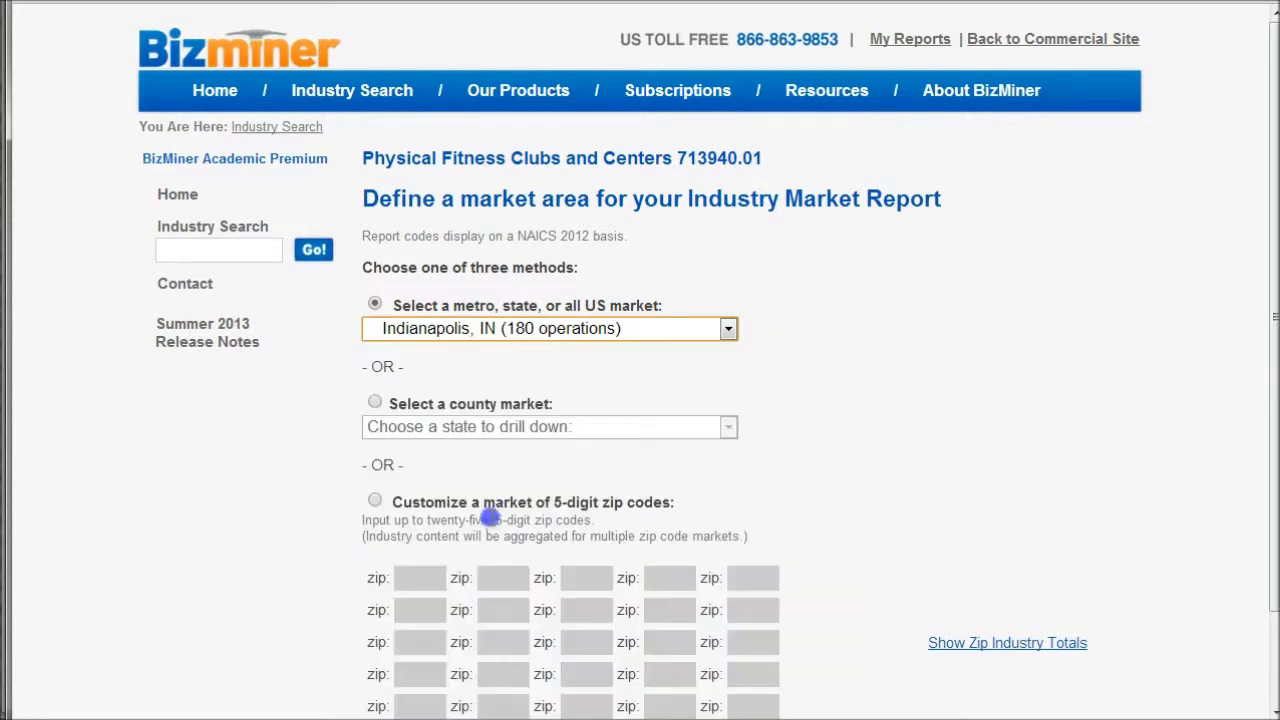
scroll(700, 350, "down", 1)
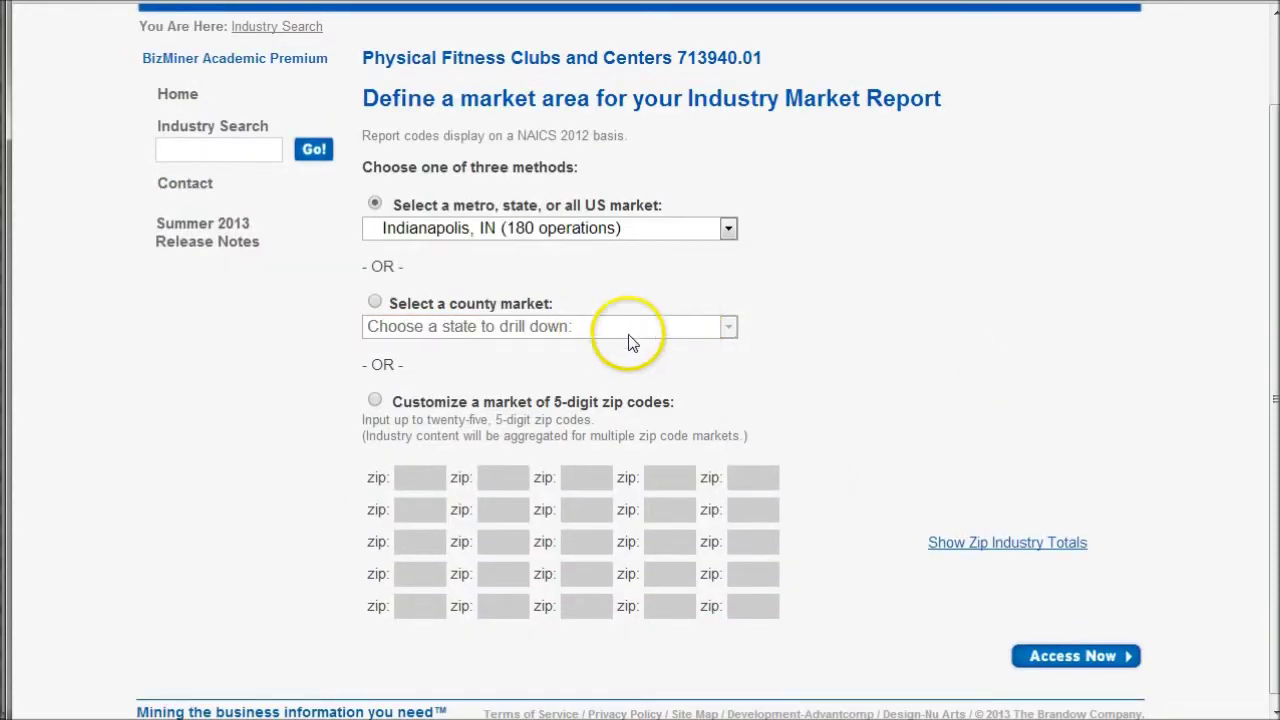
left_click(1075, 657)
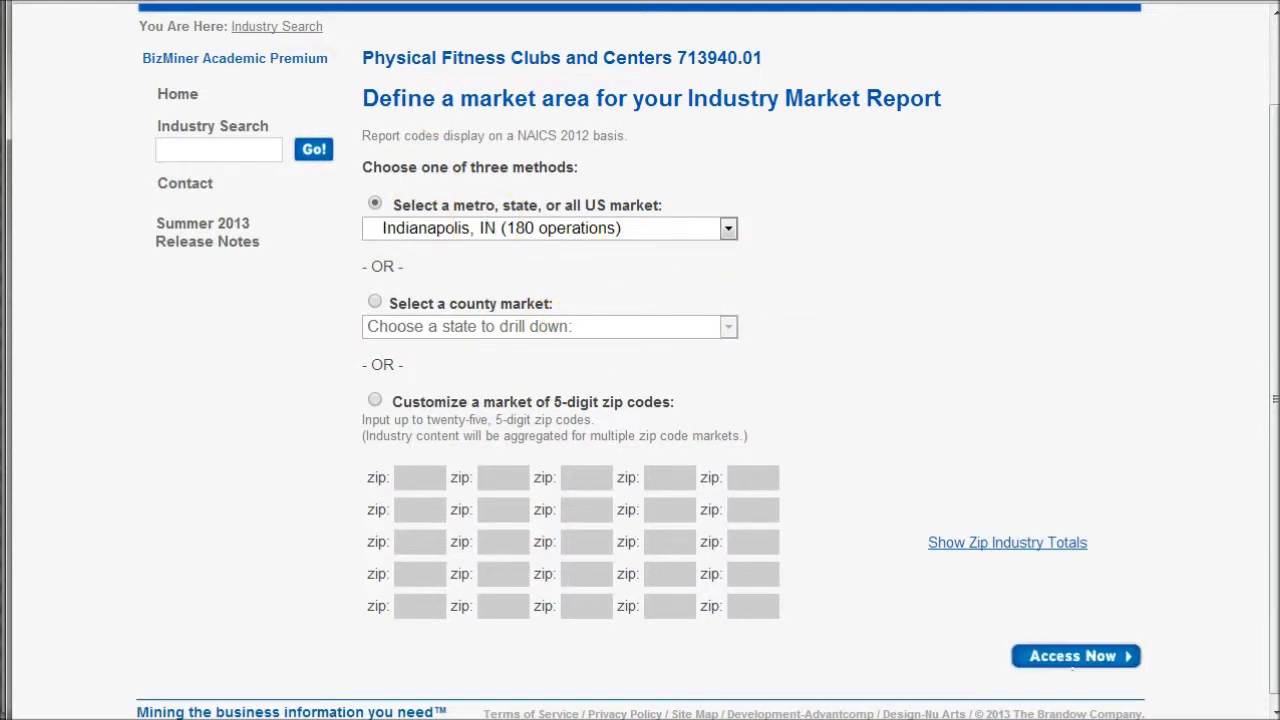
scroll(600, 497, "down", 5)
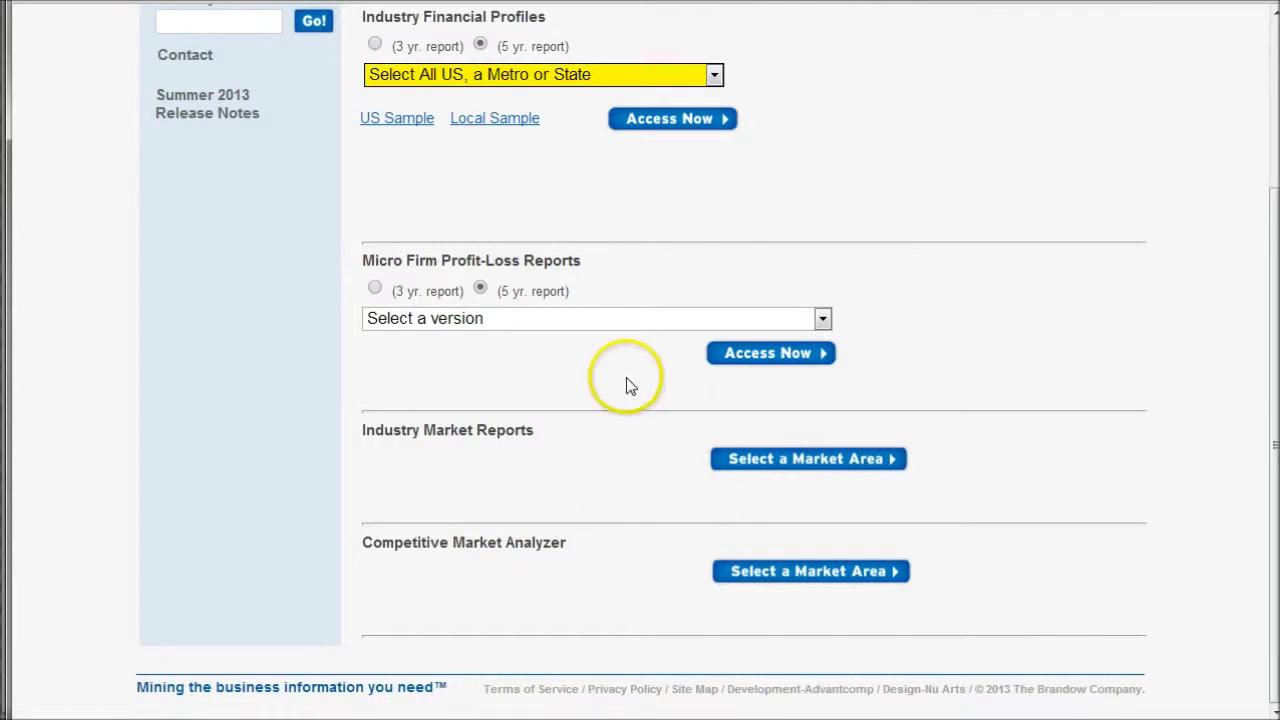
- Set the Competitive Market Analyzer market area to Indianapolis, IN and continue to financial structure
left_click(806, 572)
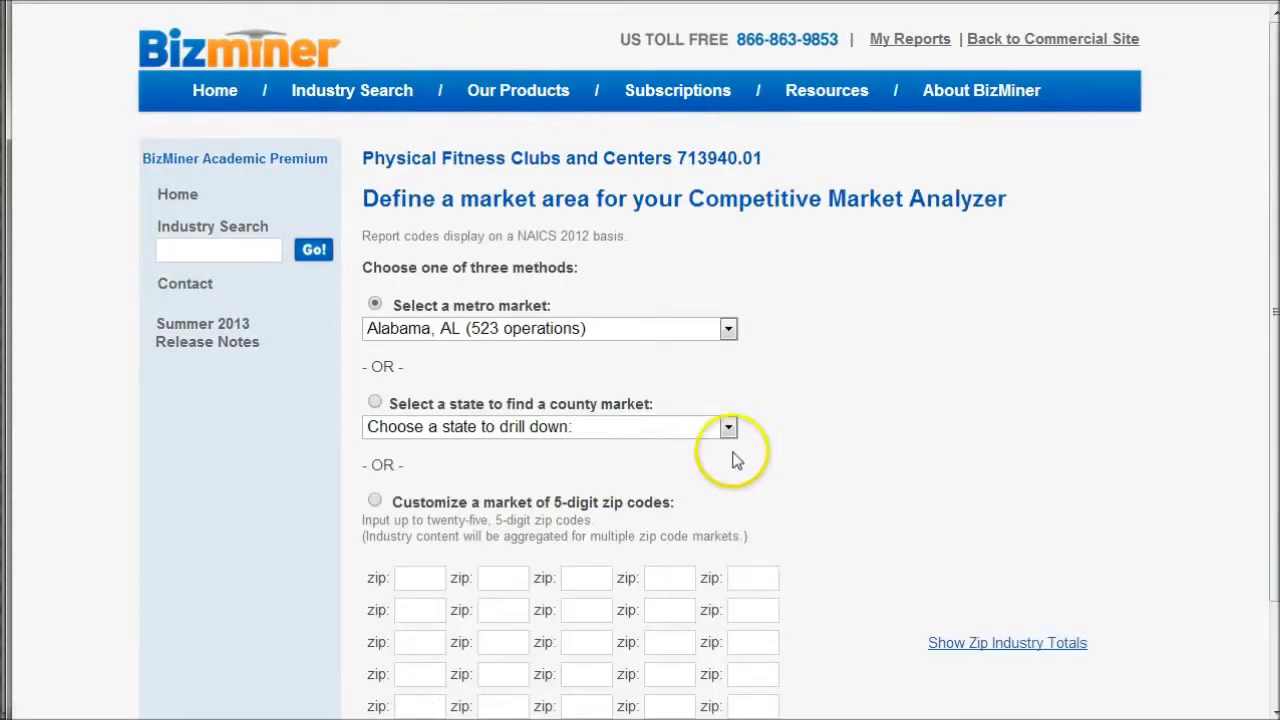
left_click(728, 328)
key("i")
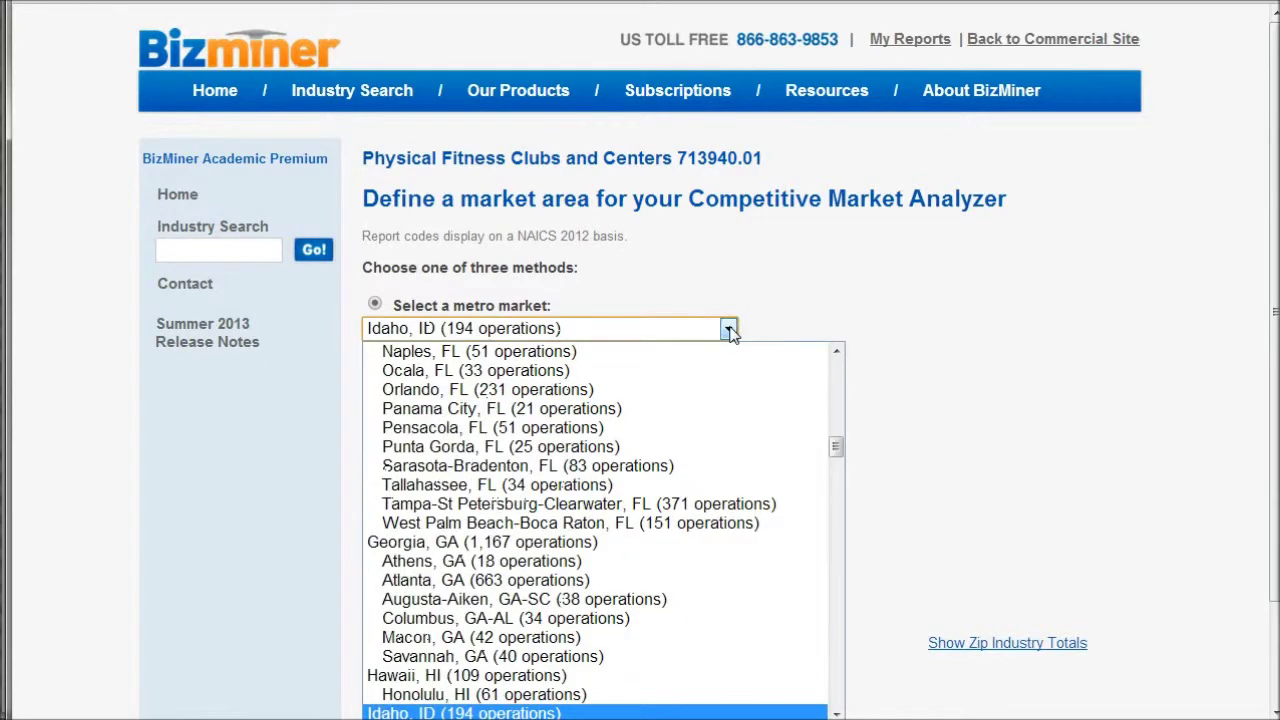
key("i")
key("i")
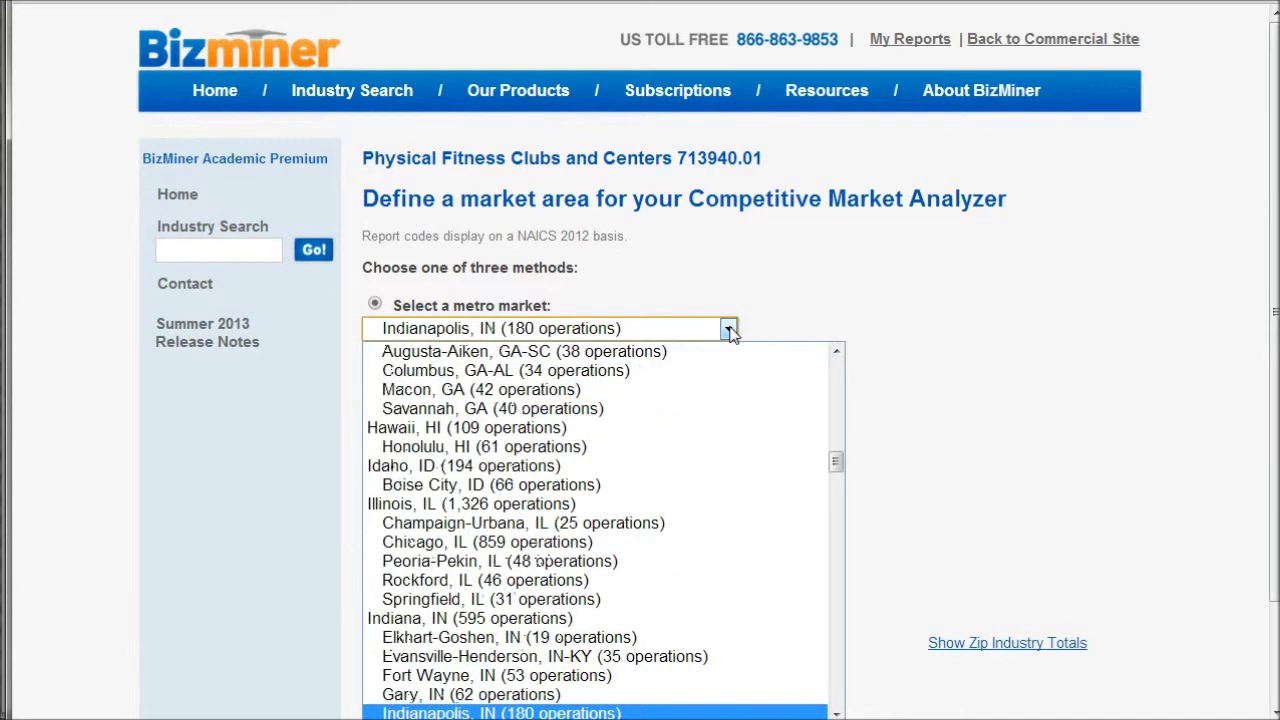
left_click(592, 710)
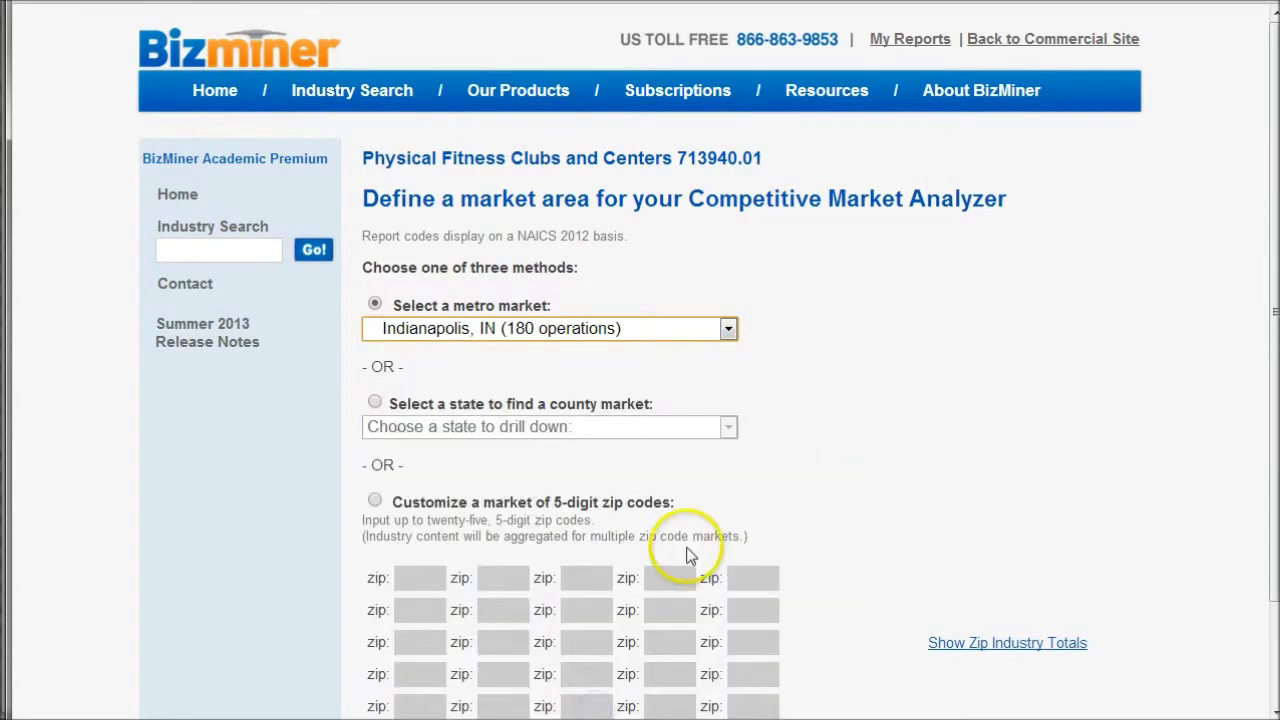
left_click(832, 371)
scroll(836, 378, "down", 1)
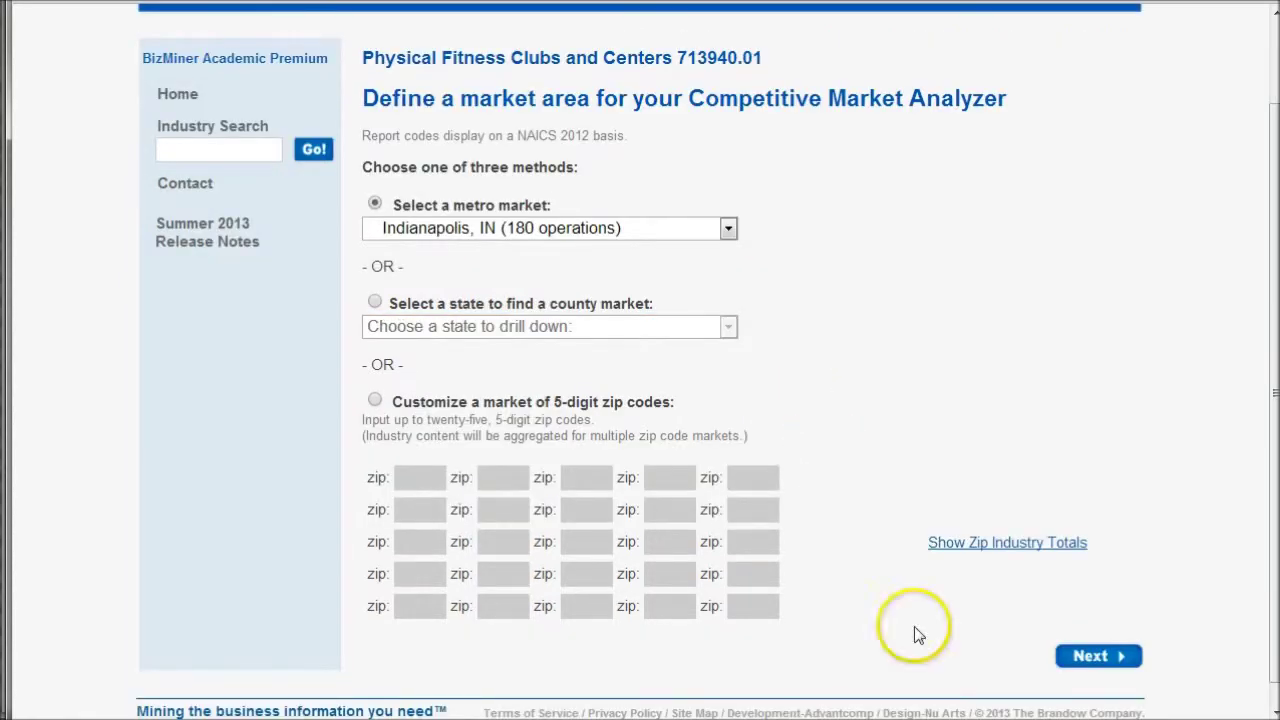
left_click(1102, 660)
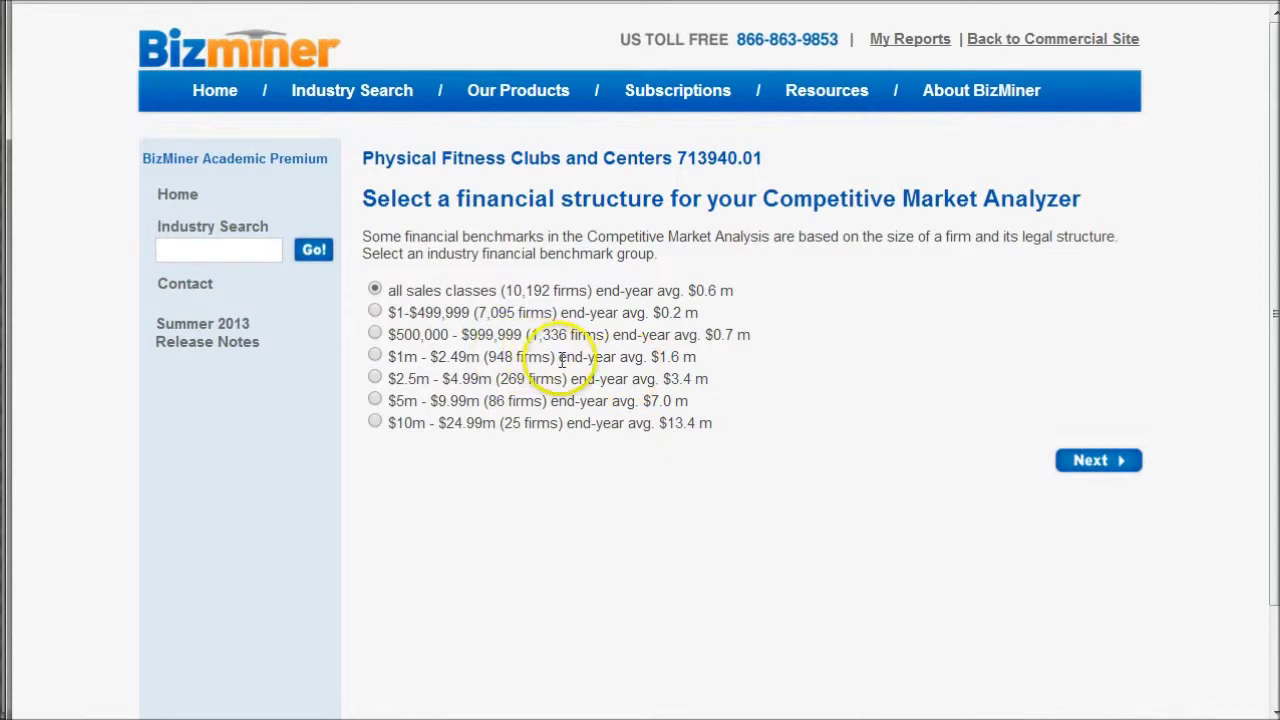
- Choose the $1-$499,999 financial structure, then the Small Business (<25 employees) peer group
left_click(375, 312)
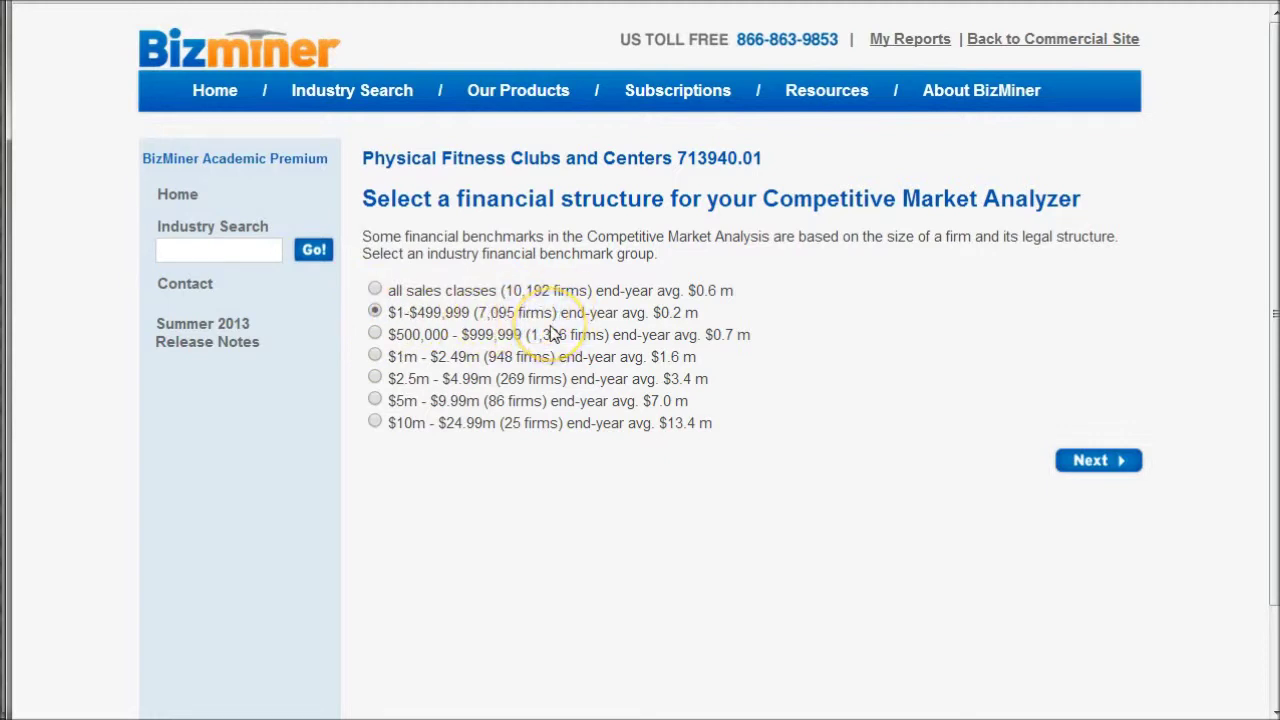
left_click(1096, 460)
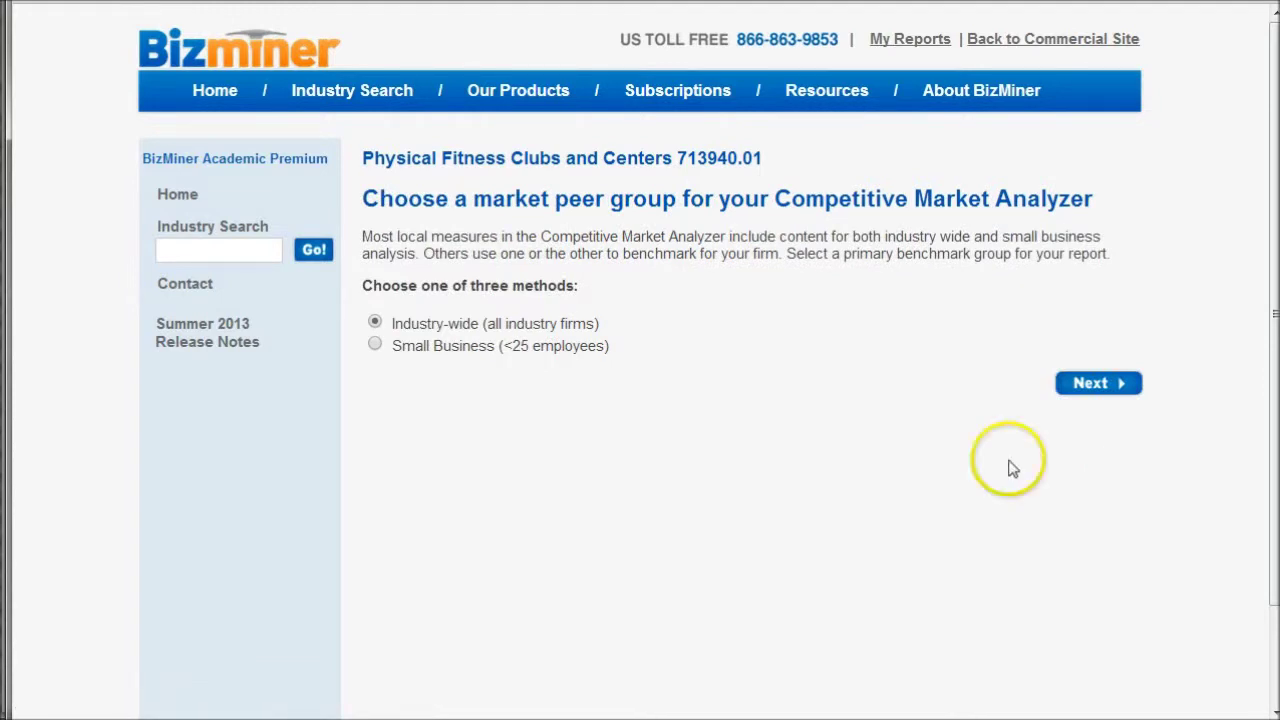
left_click(375, 346)
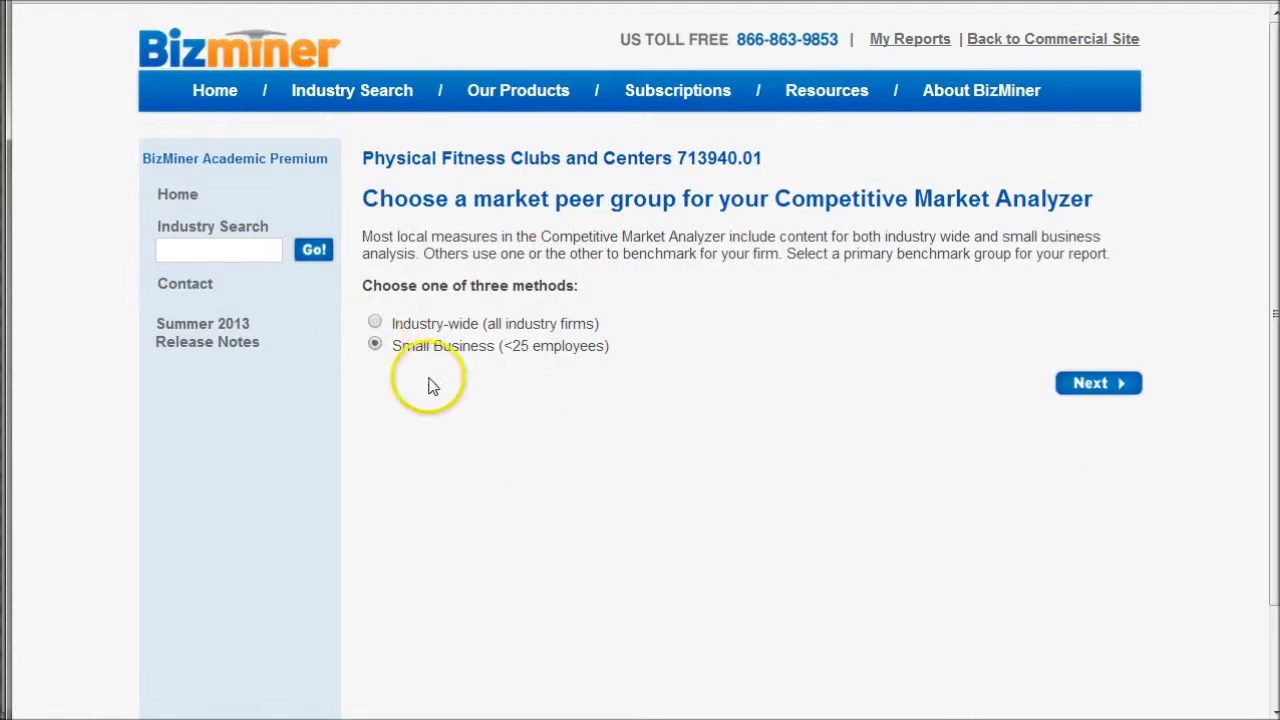
- Review the Competitive Market Analyzer selections and generate the report into My Reports
left_click(1098, 384)
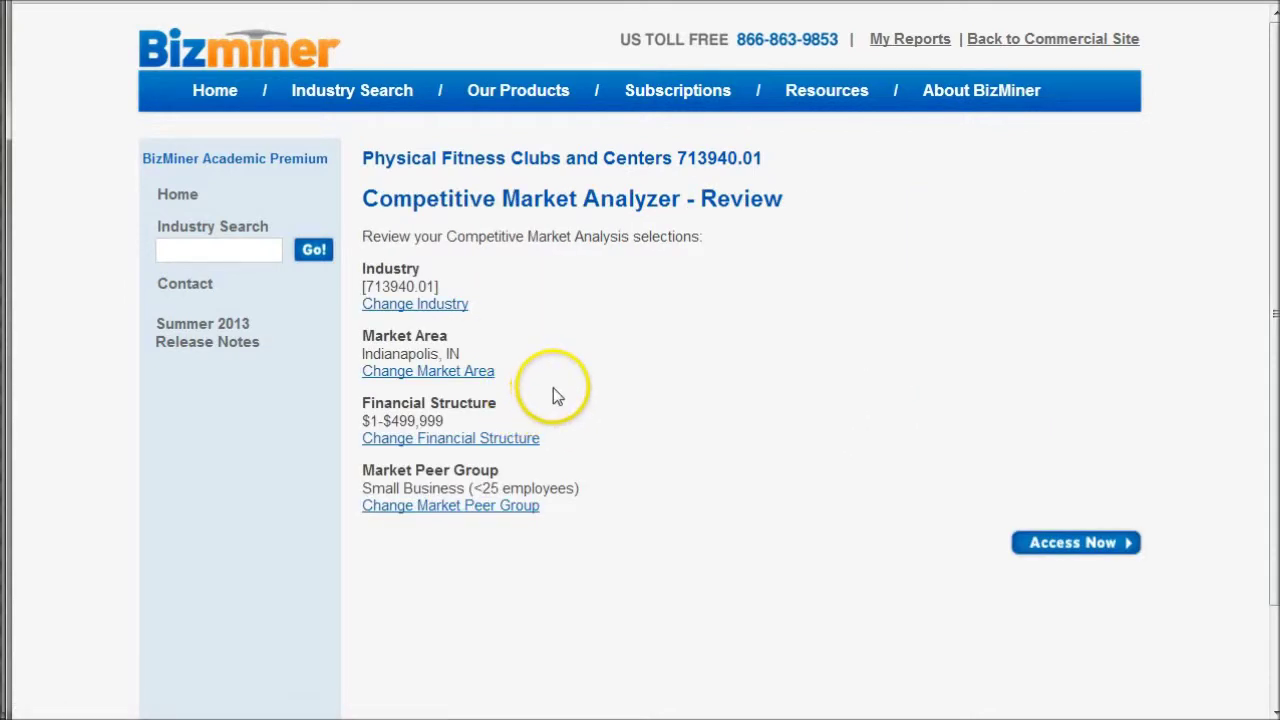
left_click(1075, 545)
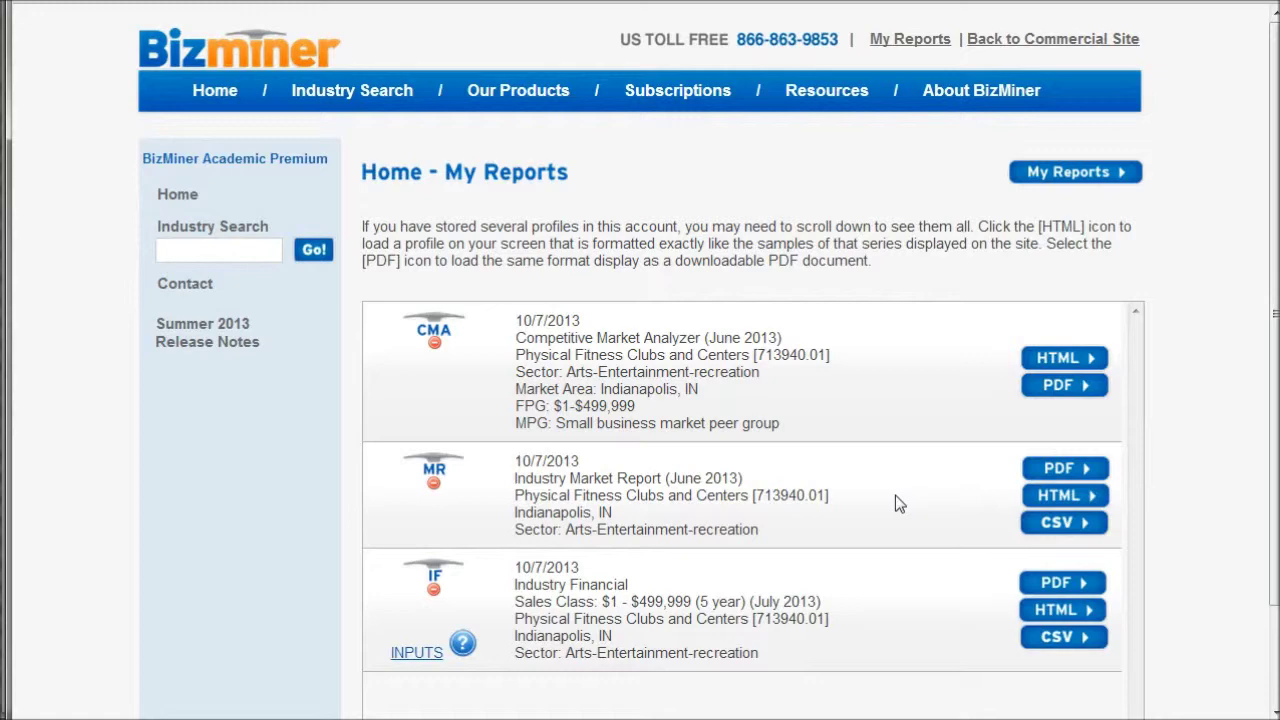
- Open the Industry Financial report as a web page and read the P&L dollar and percentage tables
left_click(849, 242)
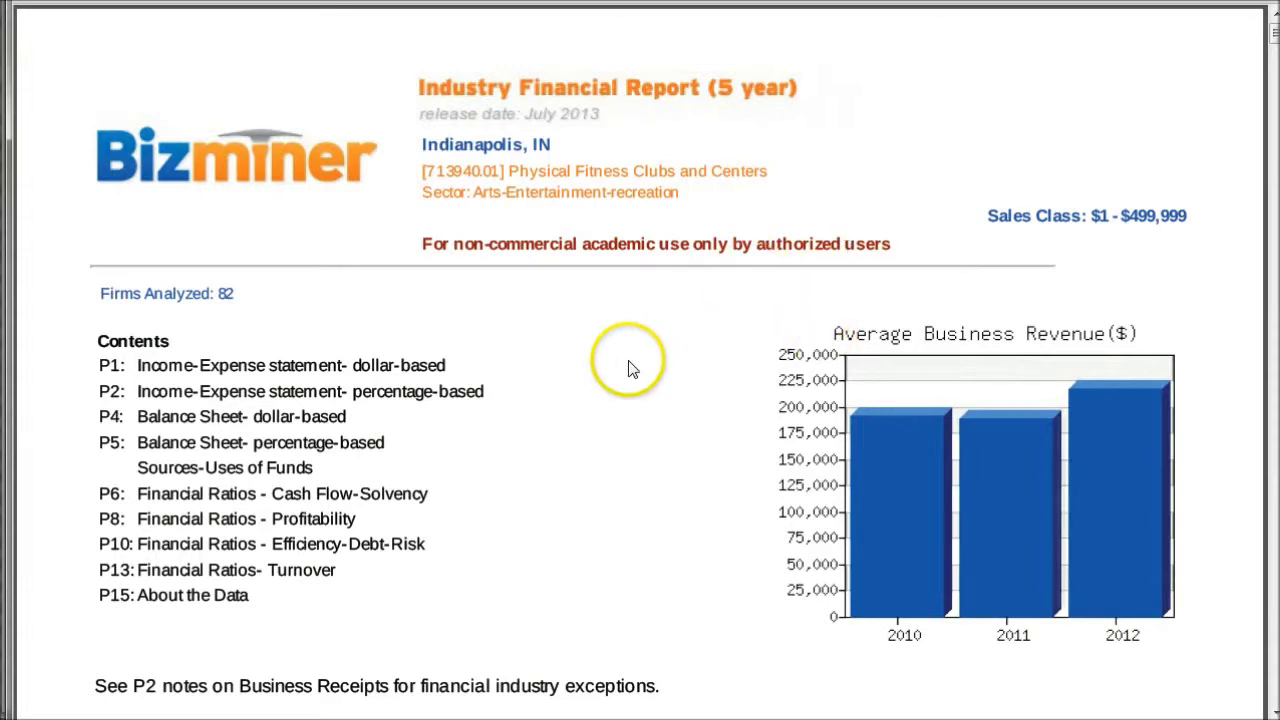
scroll(625, 382, "down", 1)
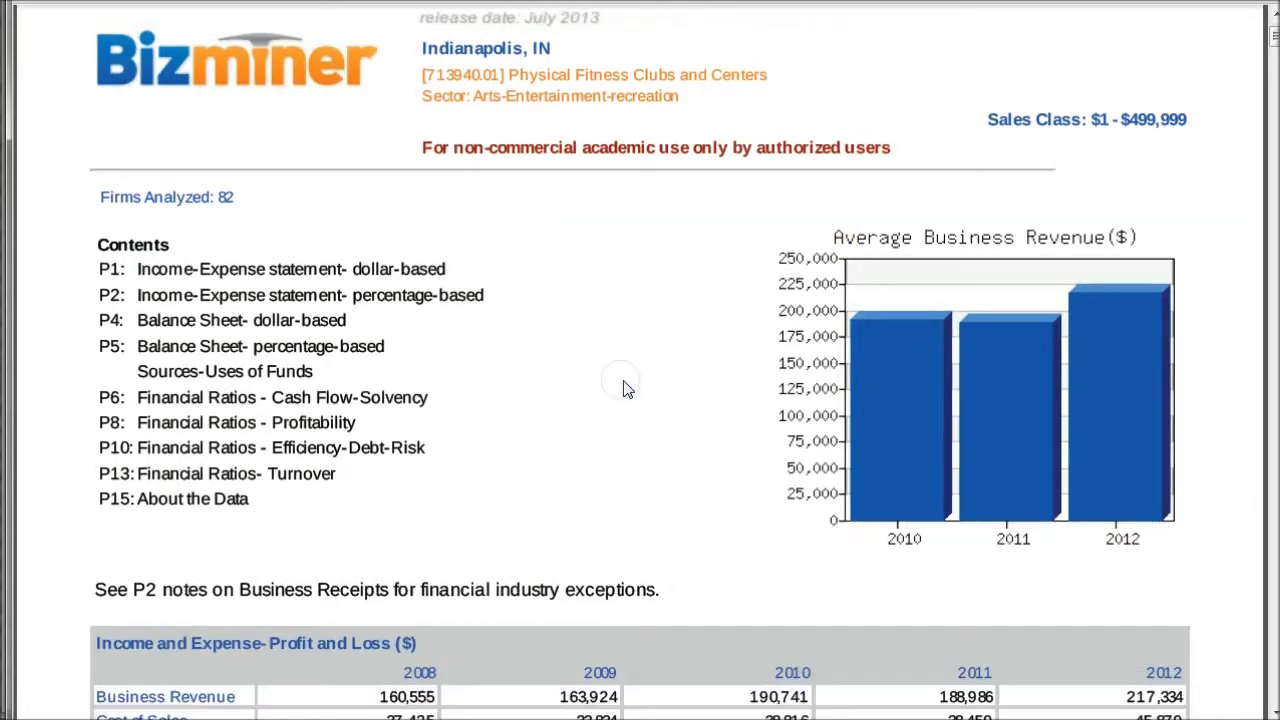
scroll(624, 388, "down", 2)
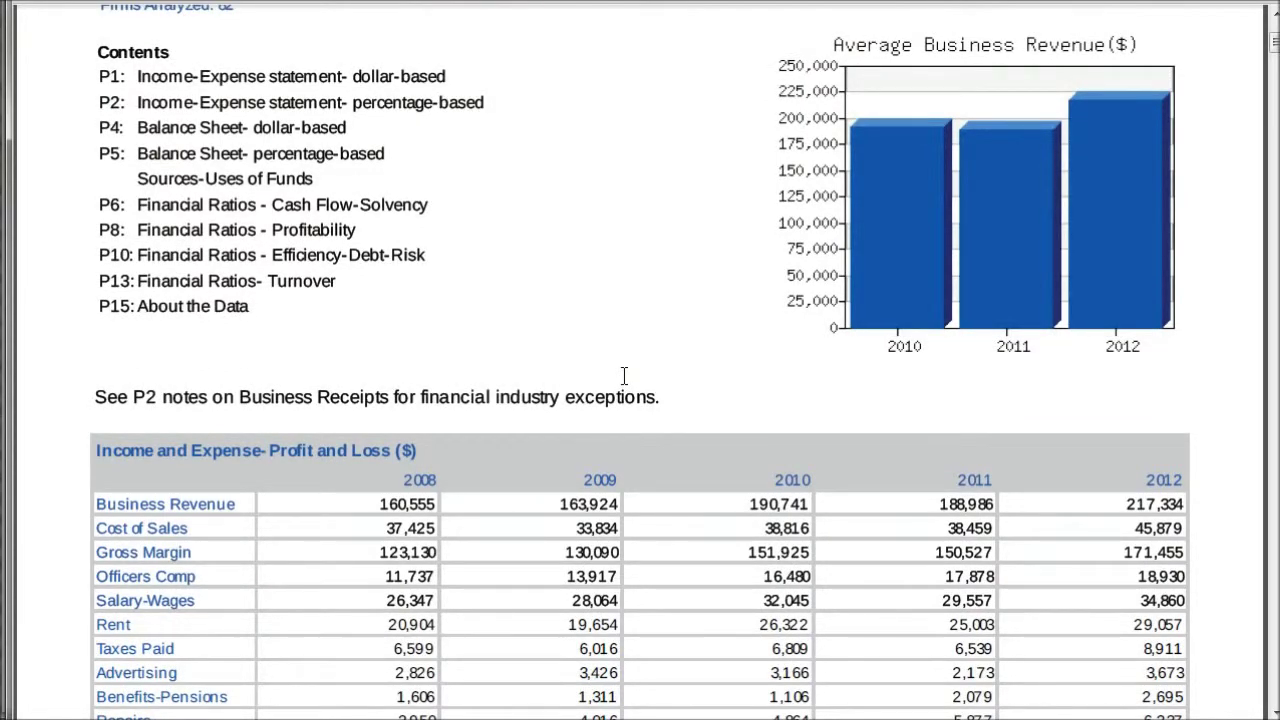
scroll(624, 376, "down", 3)
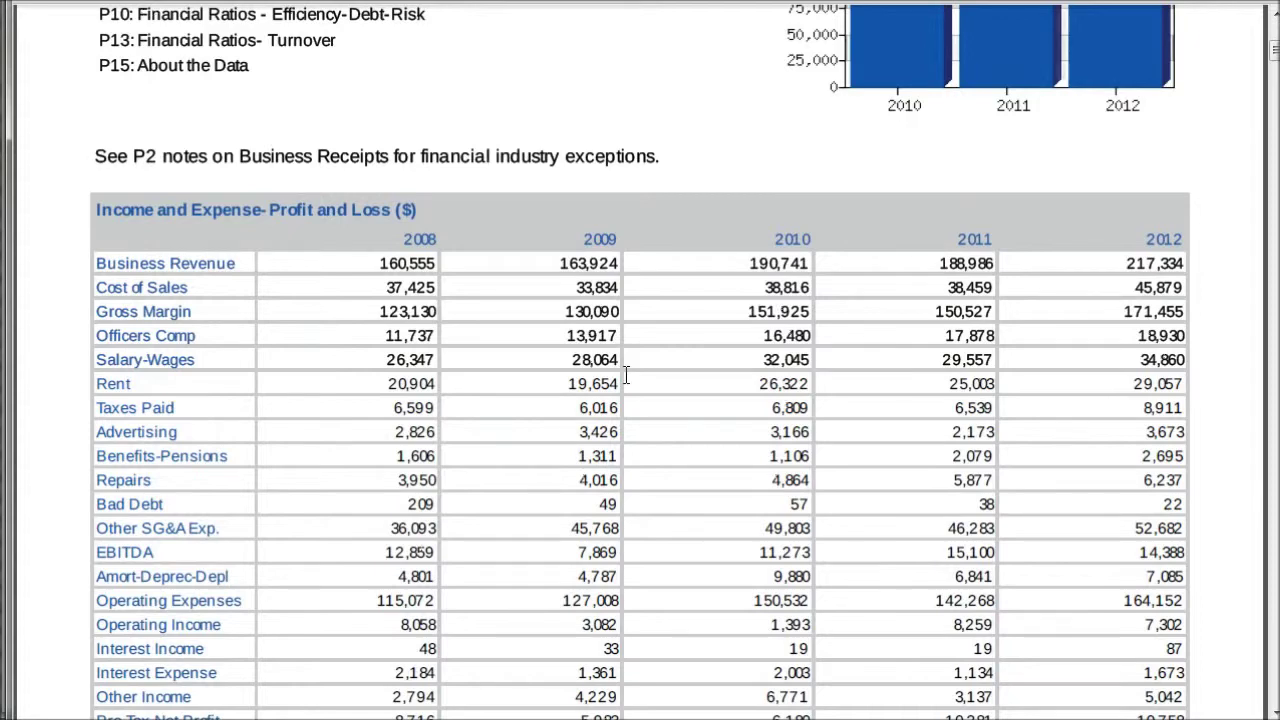
left_click(635, 375)
scroll(635, 375, "down", 1)
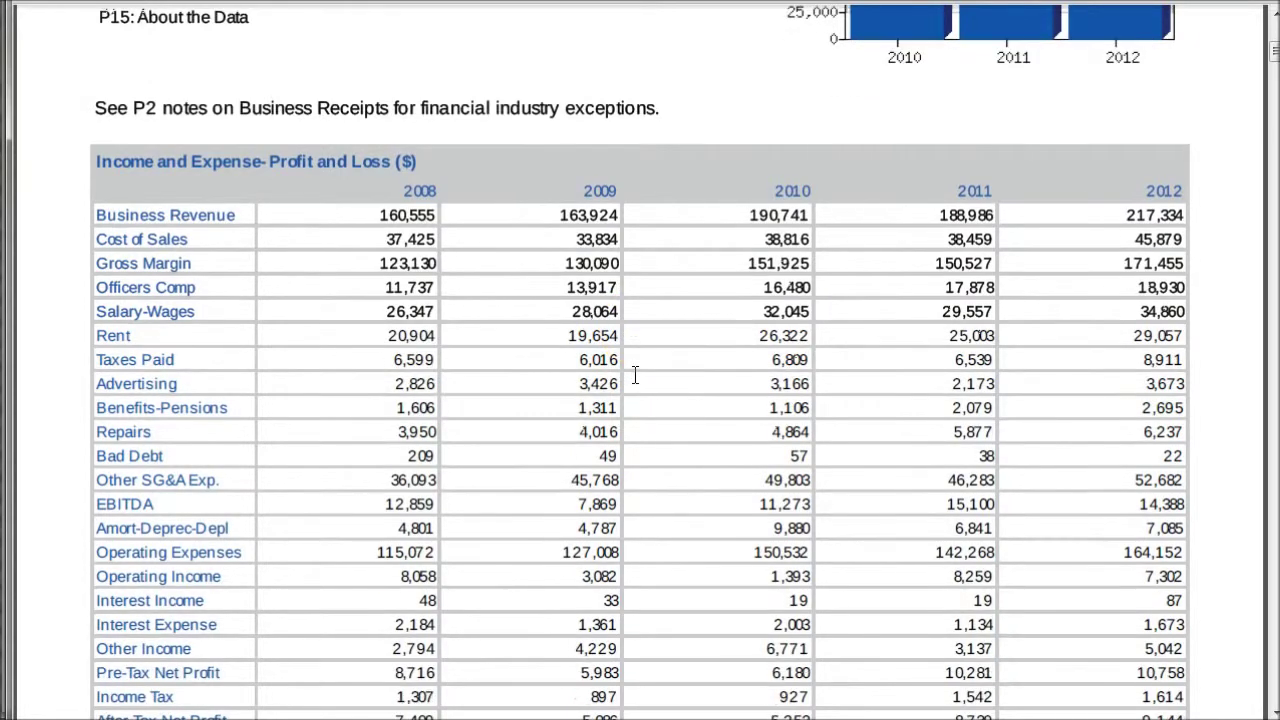
scroll(635, 375, "down", 2)
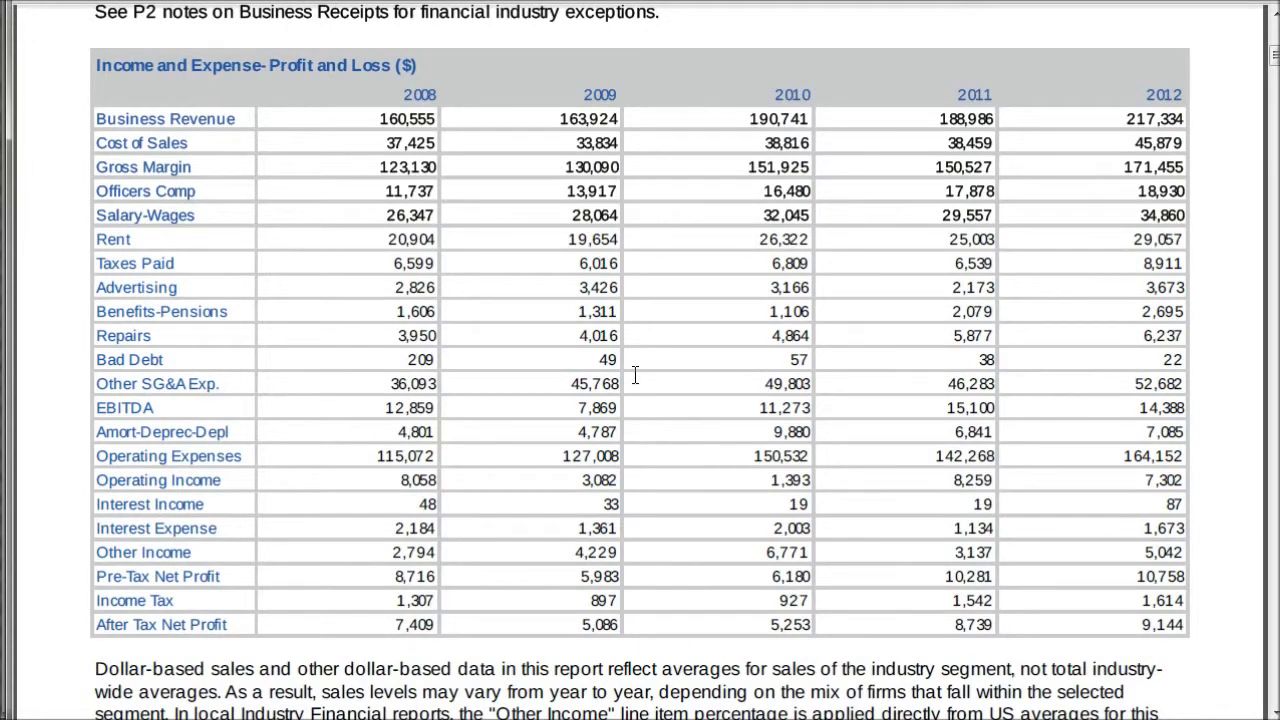
left_click(644, 386)
- Scroll past the P&L notes and definitions to the dollar-based Balance Sheet for 2008–2012
scroll(645, 390, "down", 4)
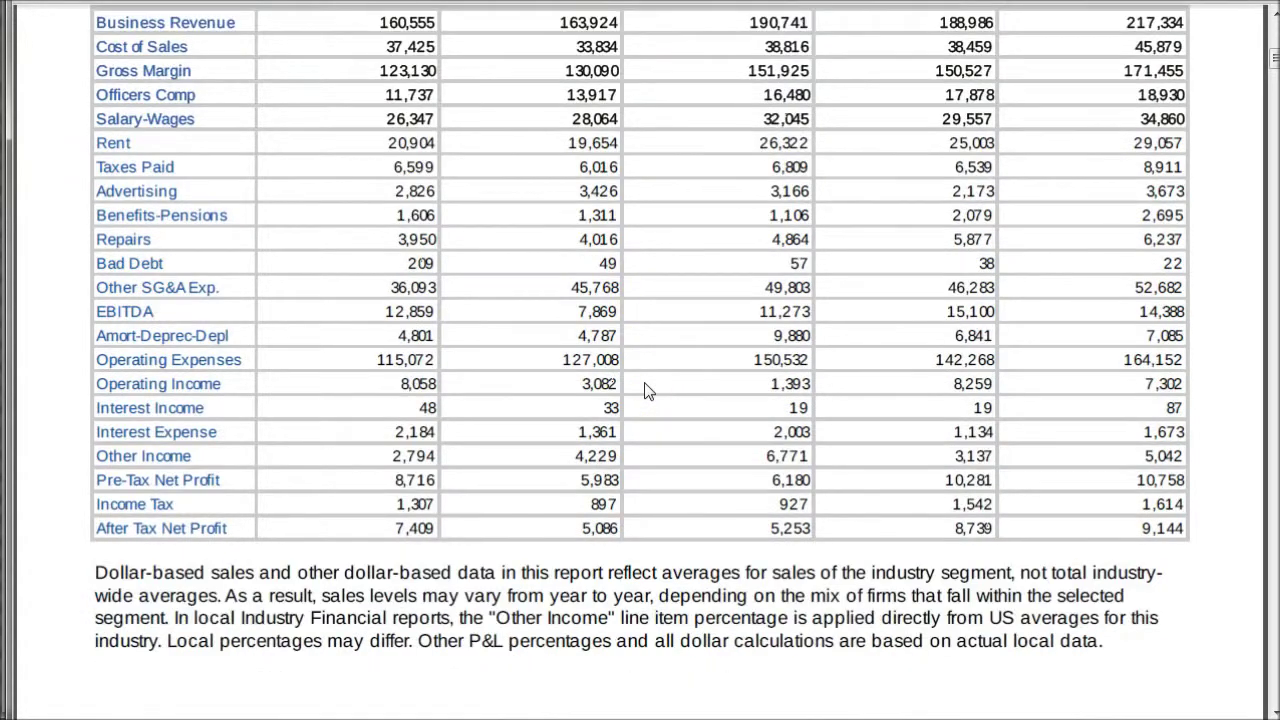
scroll(645, 390, "down", 10)
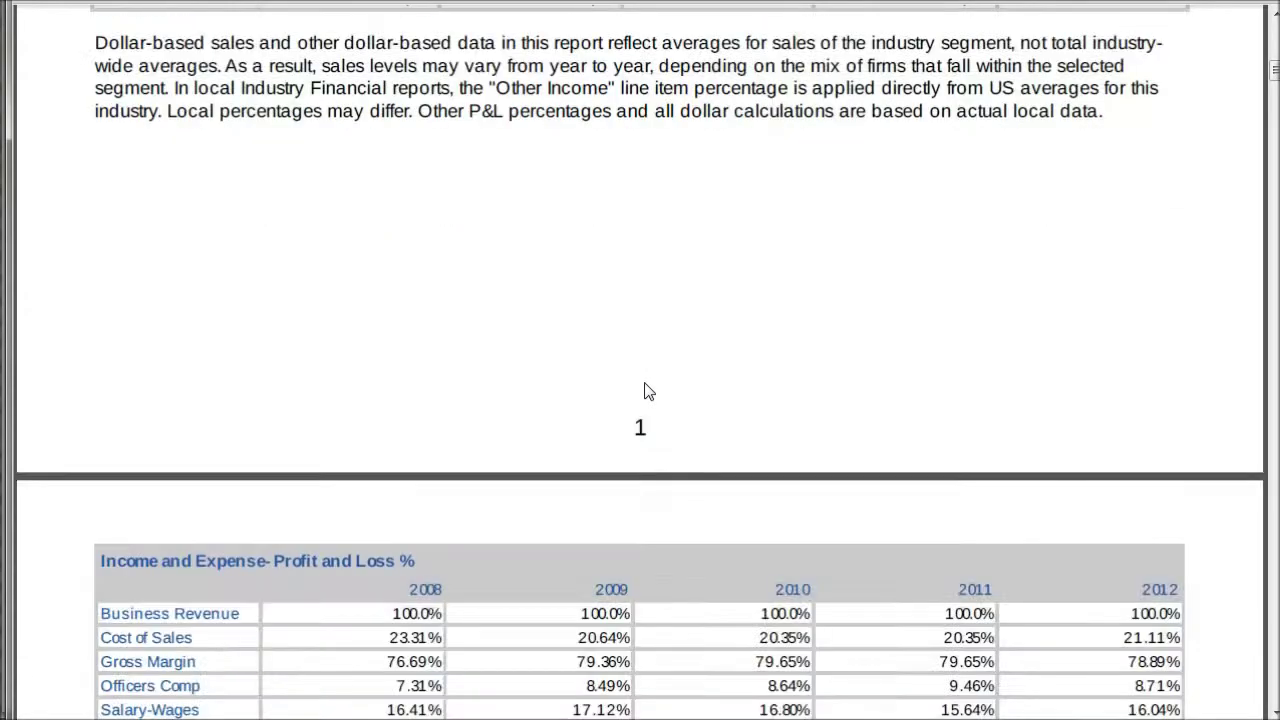
scroll(642, 380, "down", 9)
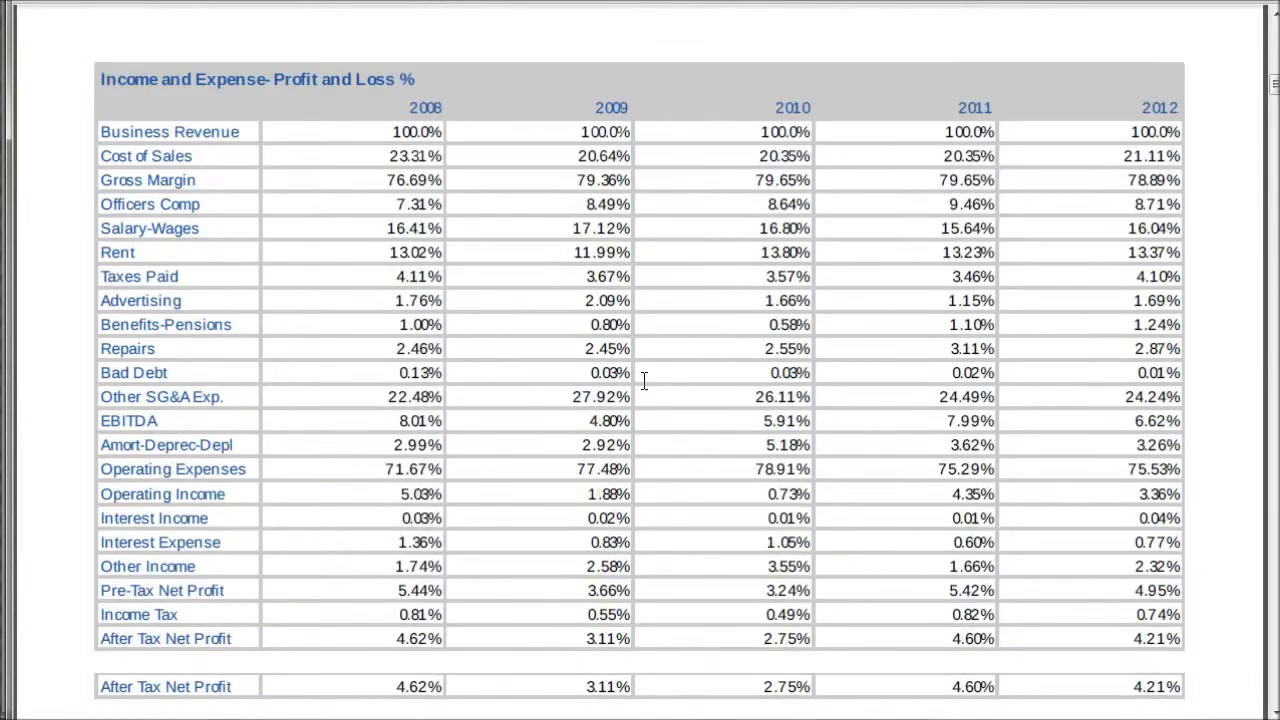
scroll(646, 385, "down", 20)
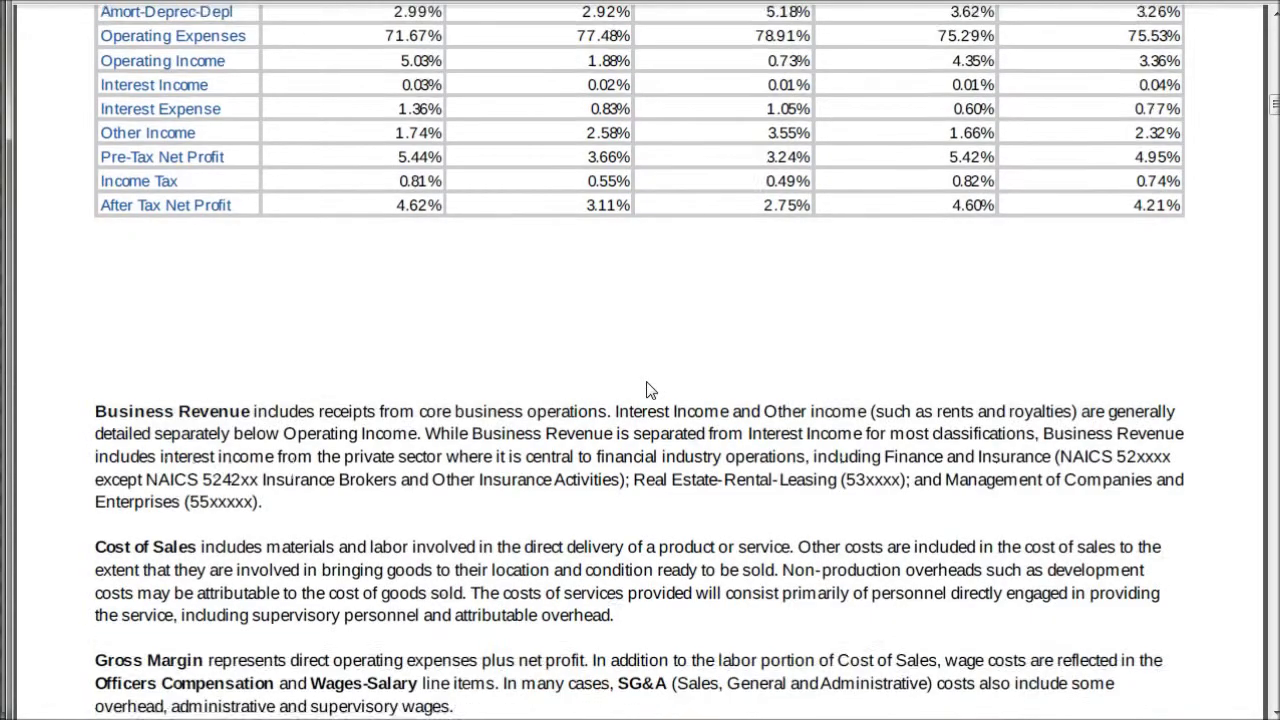
scroll(646, 390, "down", 20)
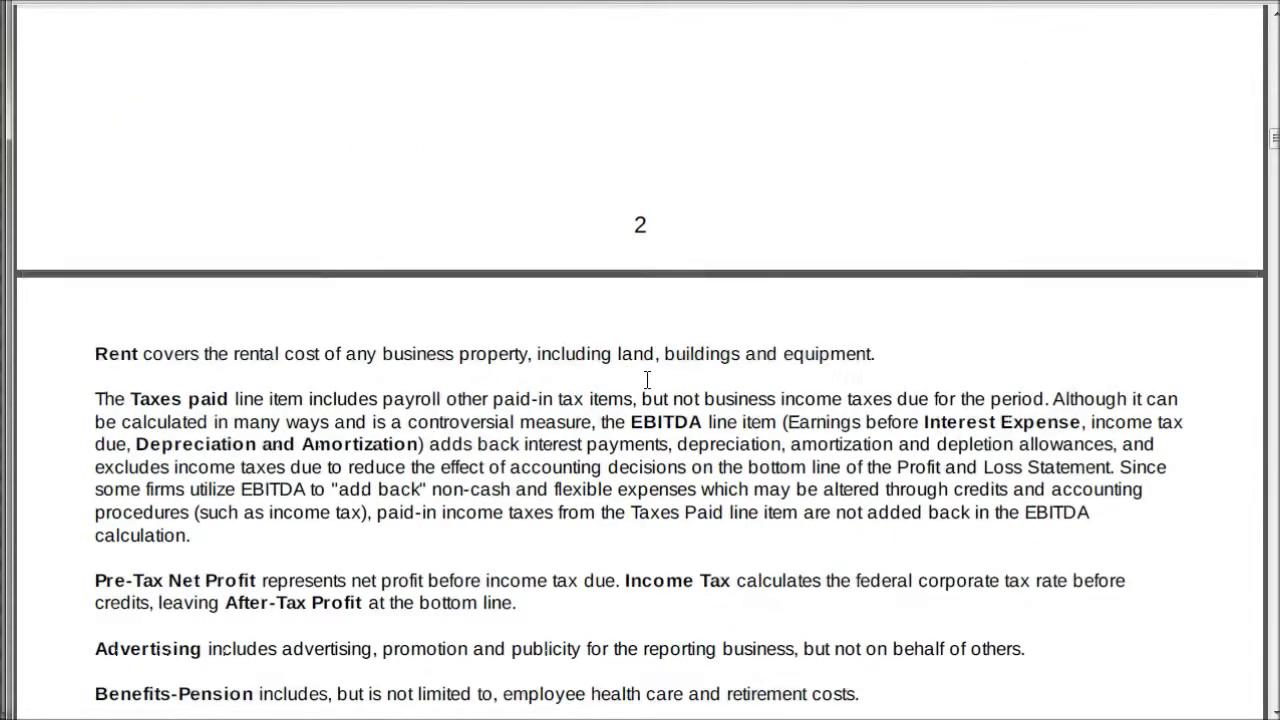
scroll(648, 388, "down", 20)
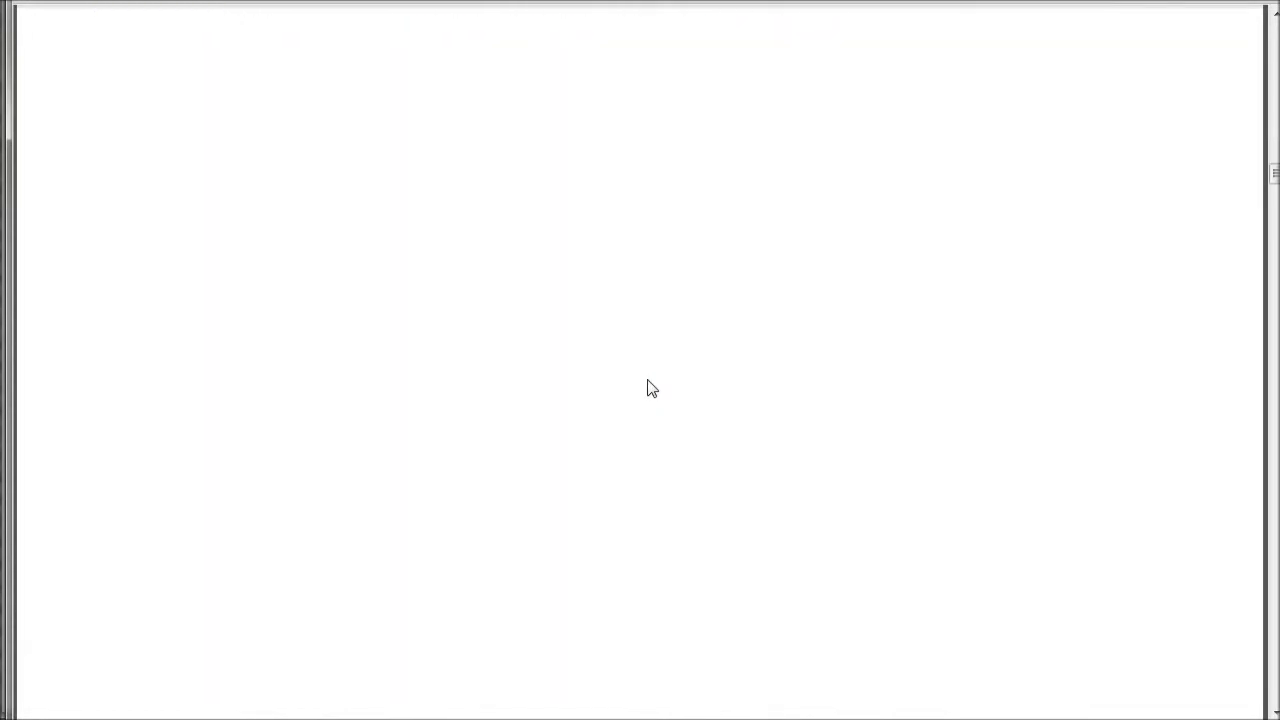
scroll(649, 386, "down", 3)
left_click(662, 358)
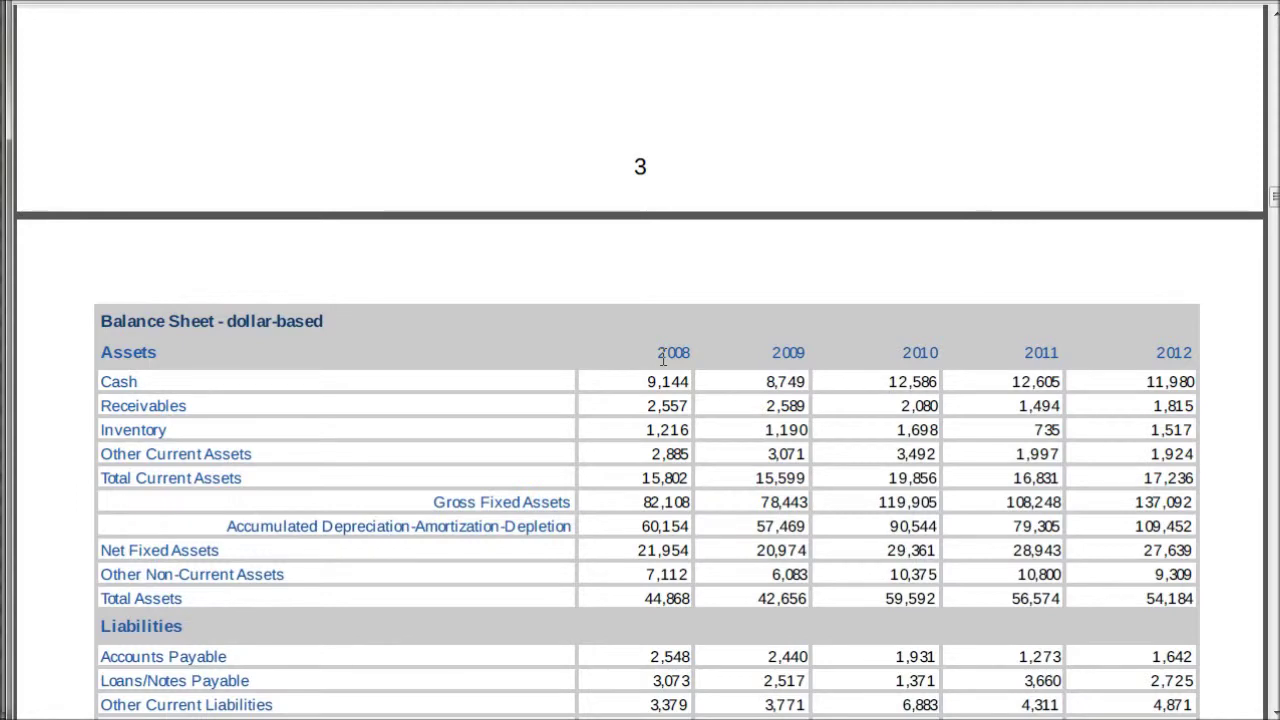
- Bring up the Industry Market Report and scroll to page 6's startup performance and activity tables
key("ctrl+Home")
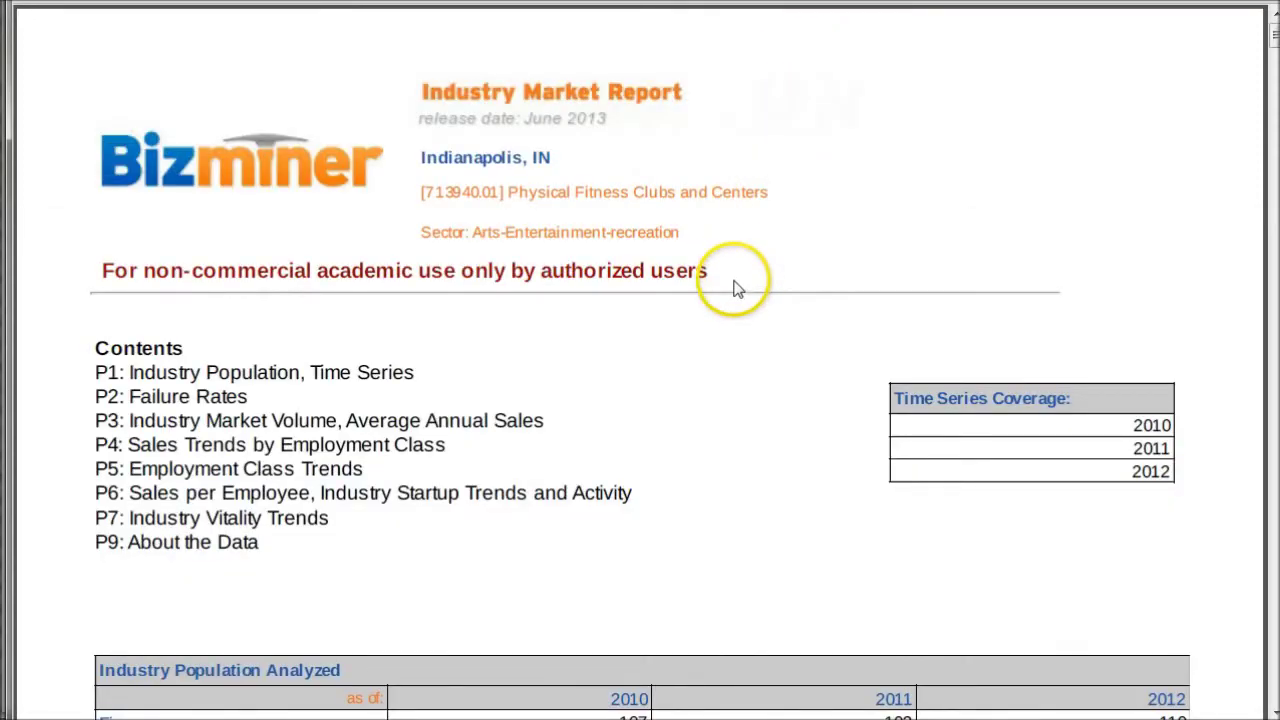
scroll(737, 280, "down", 2)
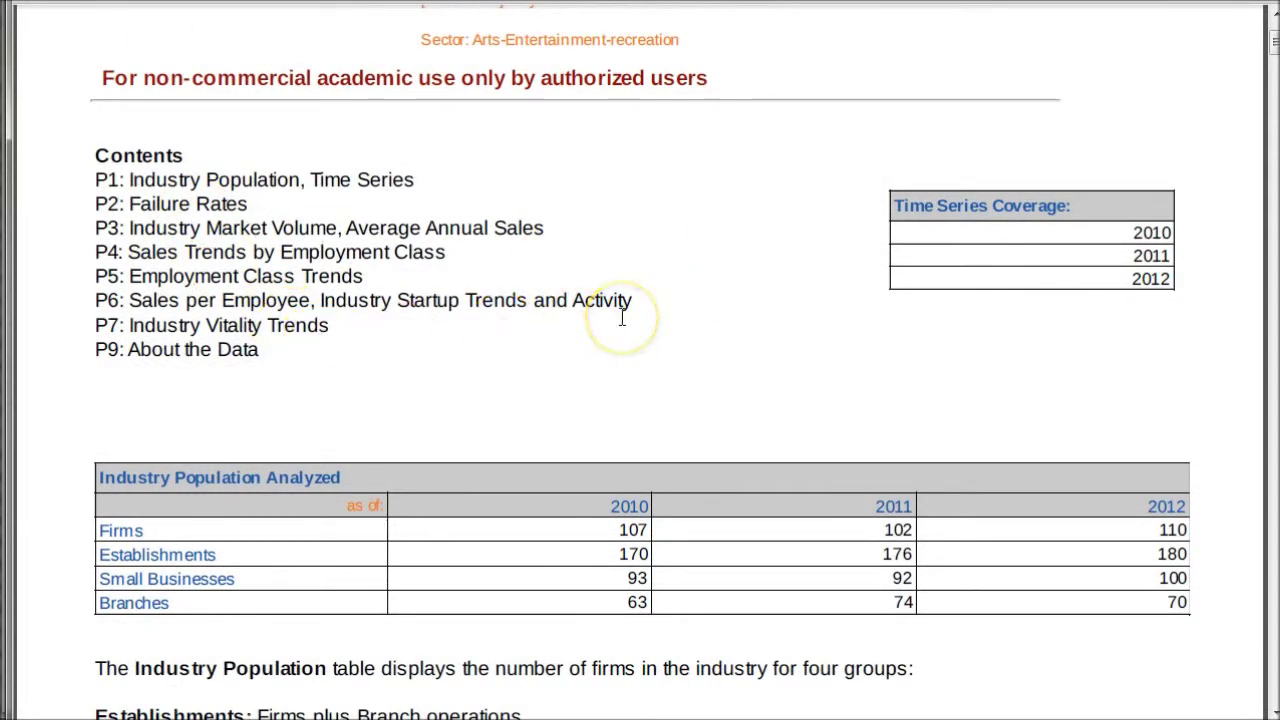
scroll(623, 322, "down", 1)
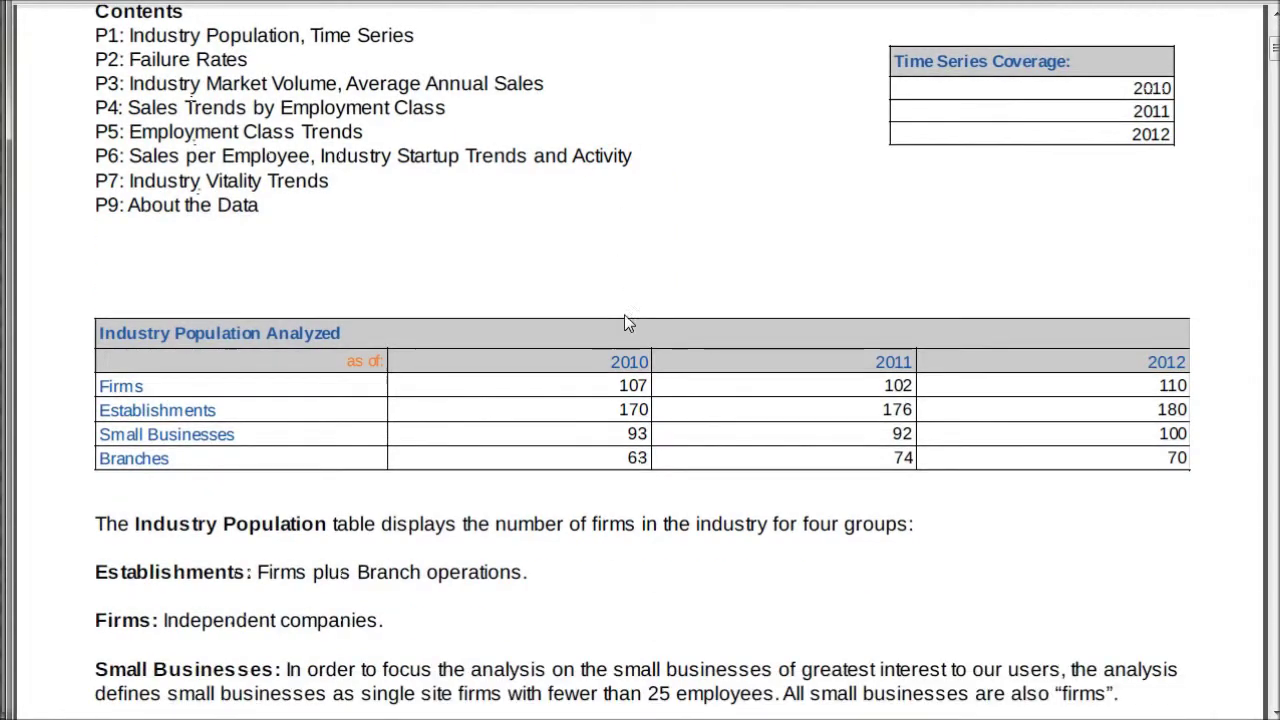
scroll(624, 314, "down", 2)
scroll(624, 313, "up", 2)
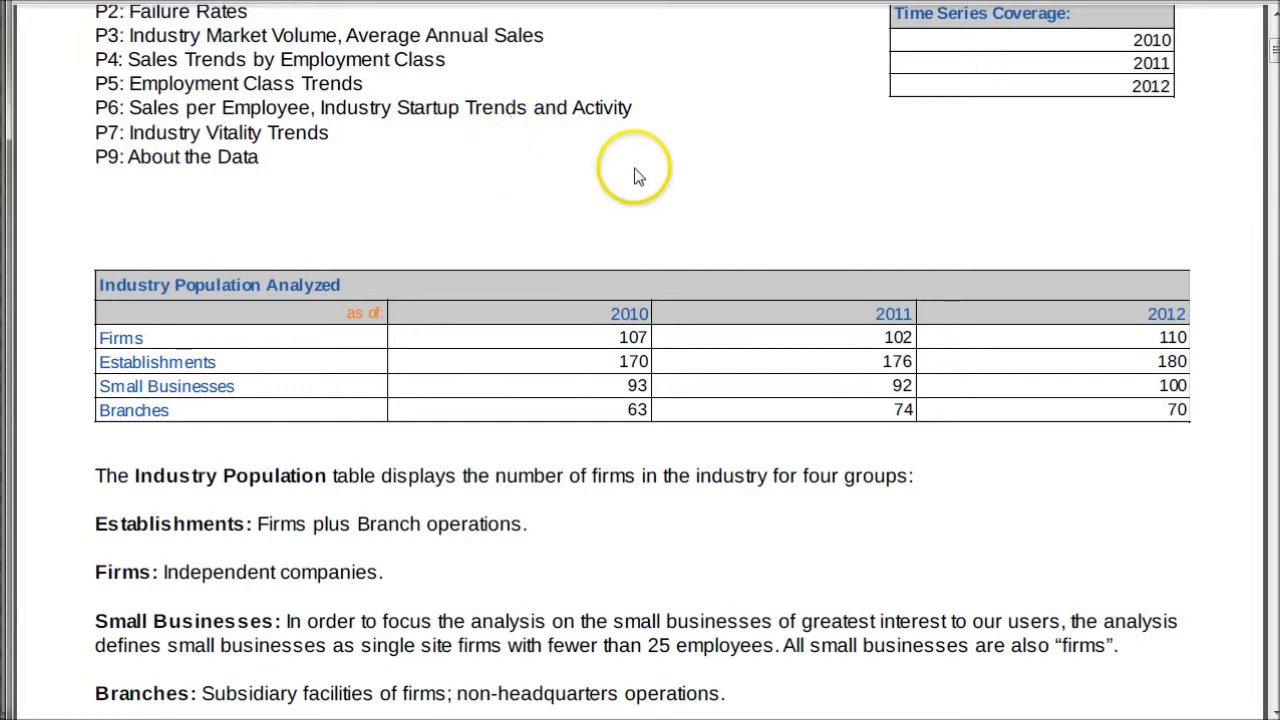
scroll(722, 521, "up", 5)
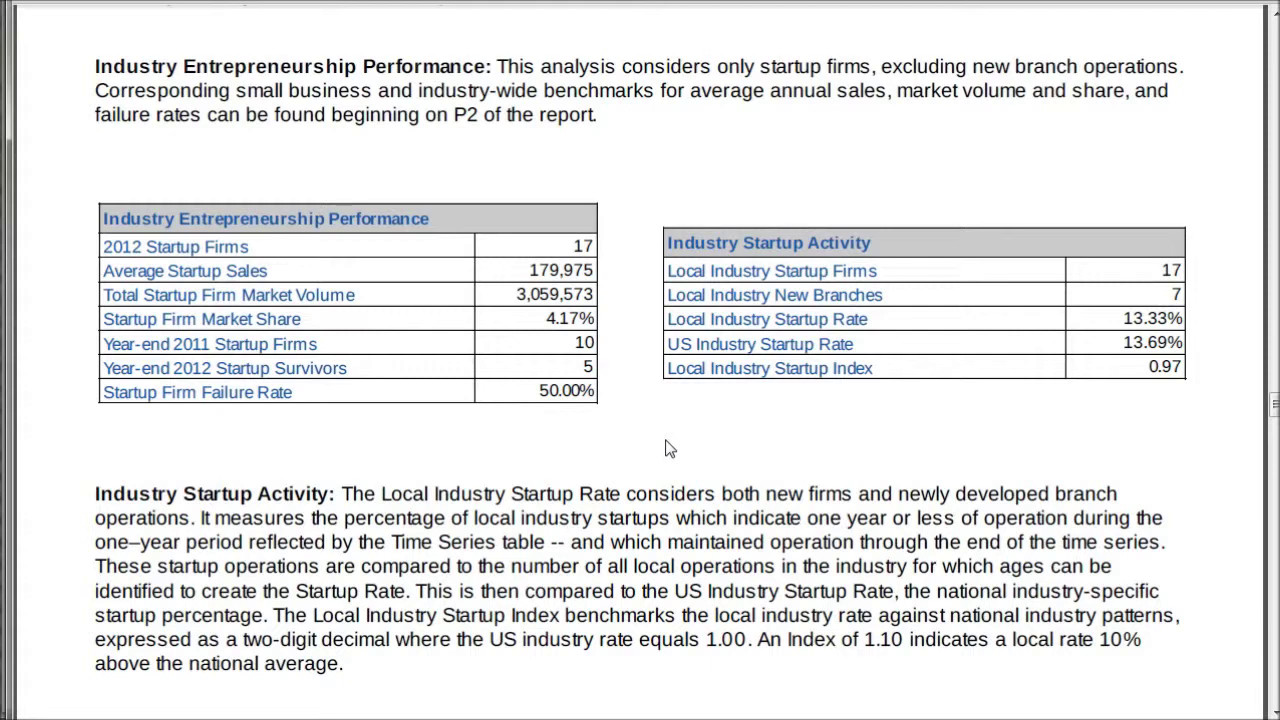
- Switch to the Competitive Market Analysis PDF and scroll through its table of contents
left_click(856, 540)
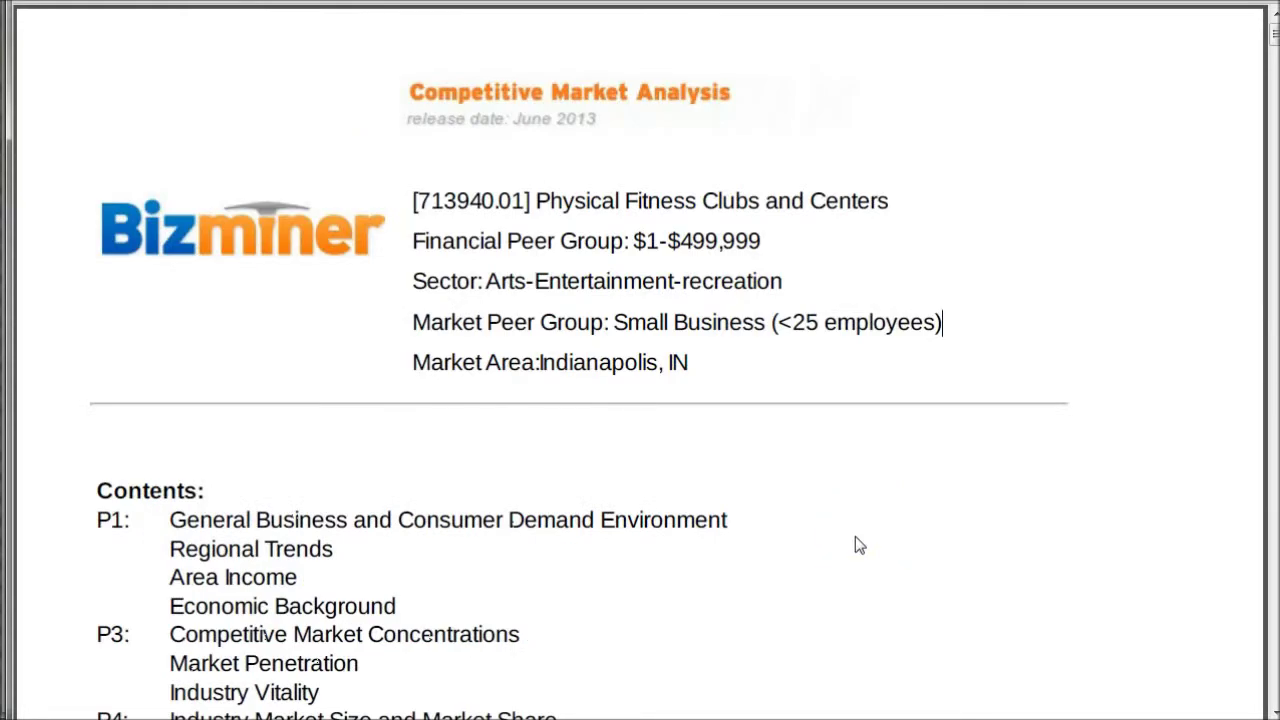
left_click(800, 463)
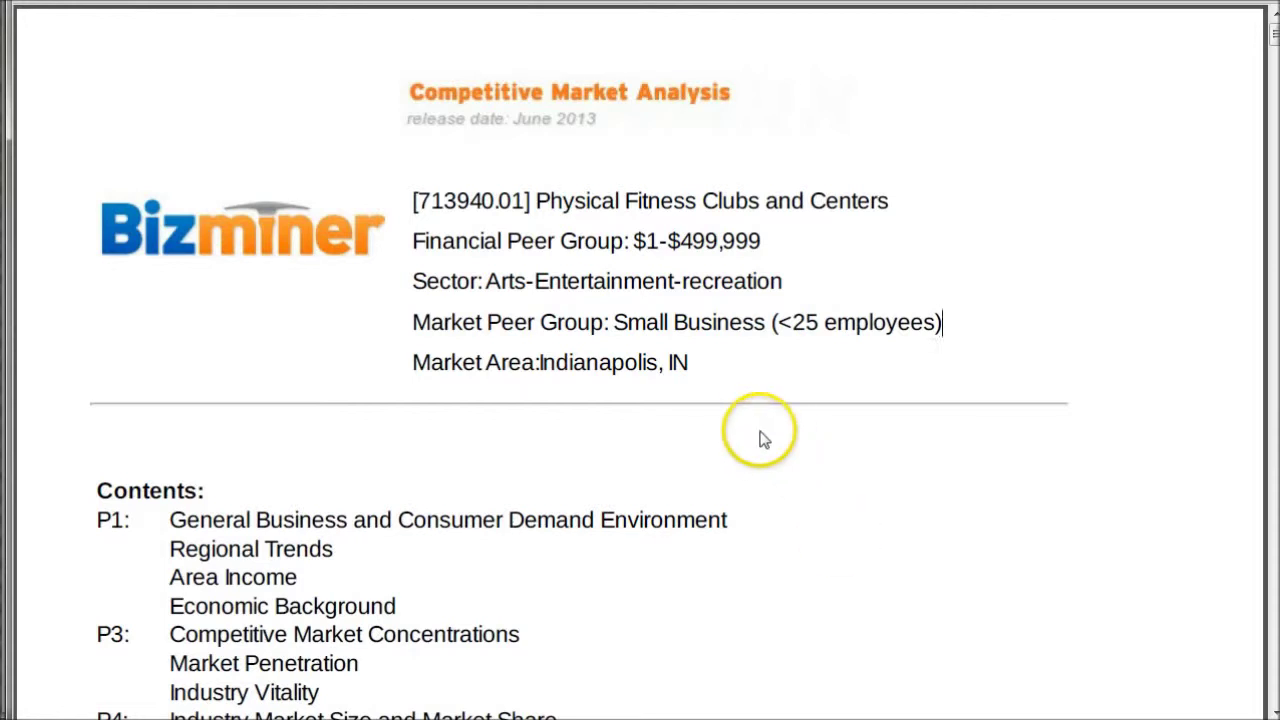
scroll(755, 436, "down", 2)
scroll(753, 430, "down", 3)
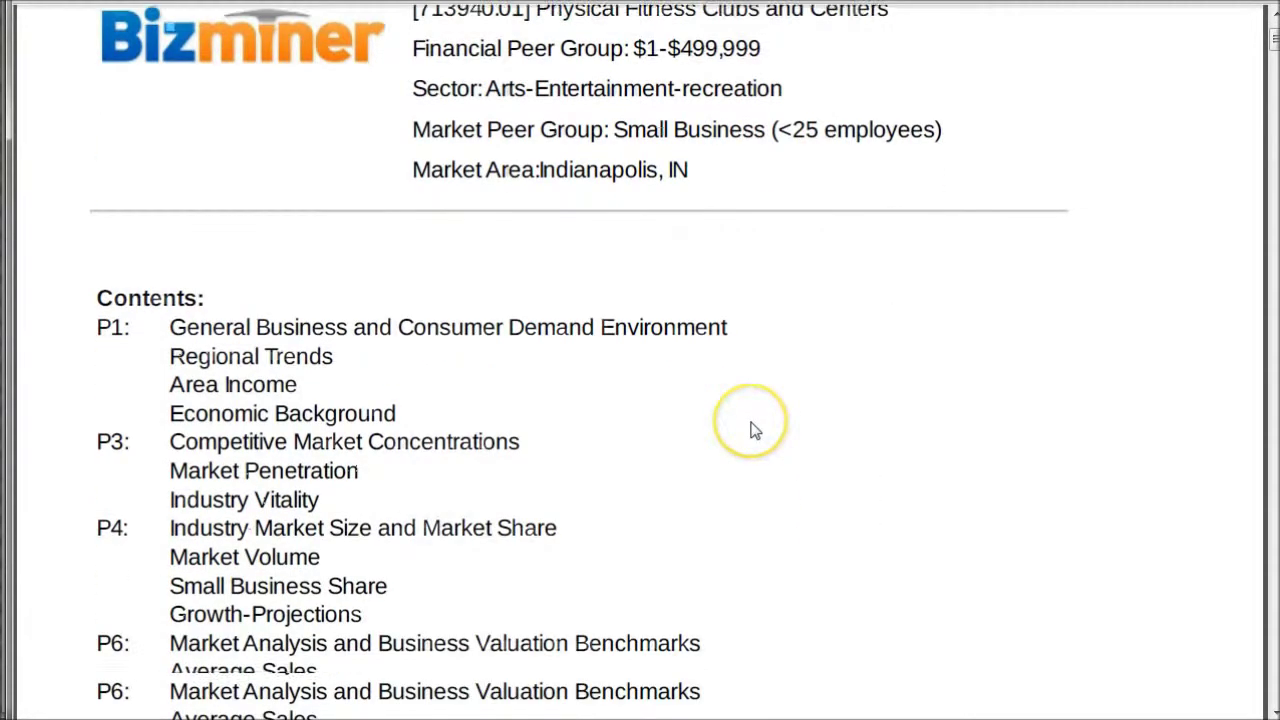
scroll(753, 428, "down", 2)
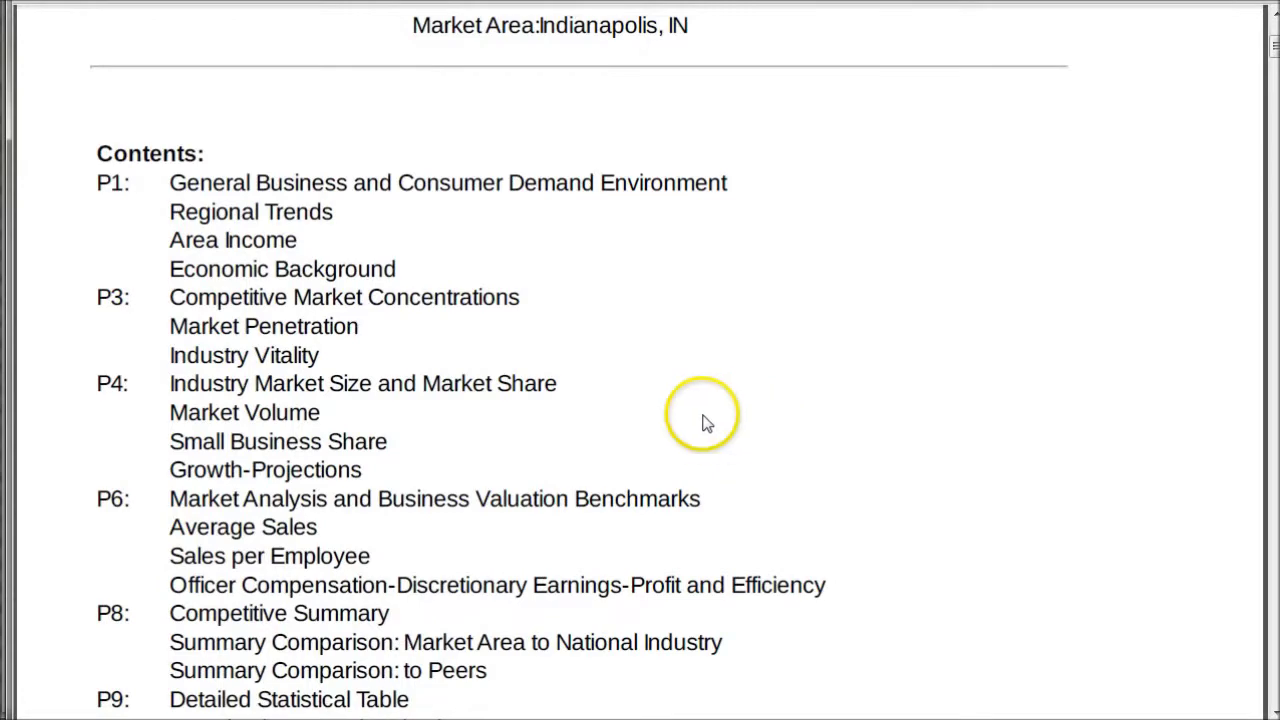
scroll(702, 414, "down", 3)
scroll(702, 412, "down", 18)
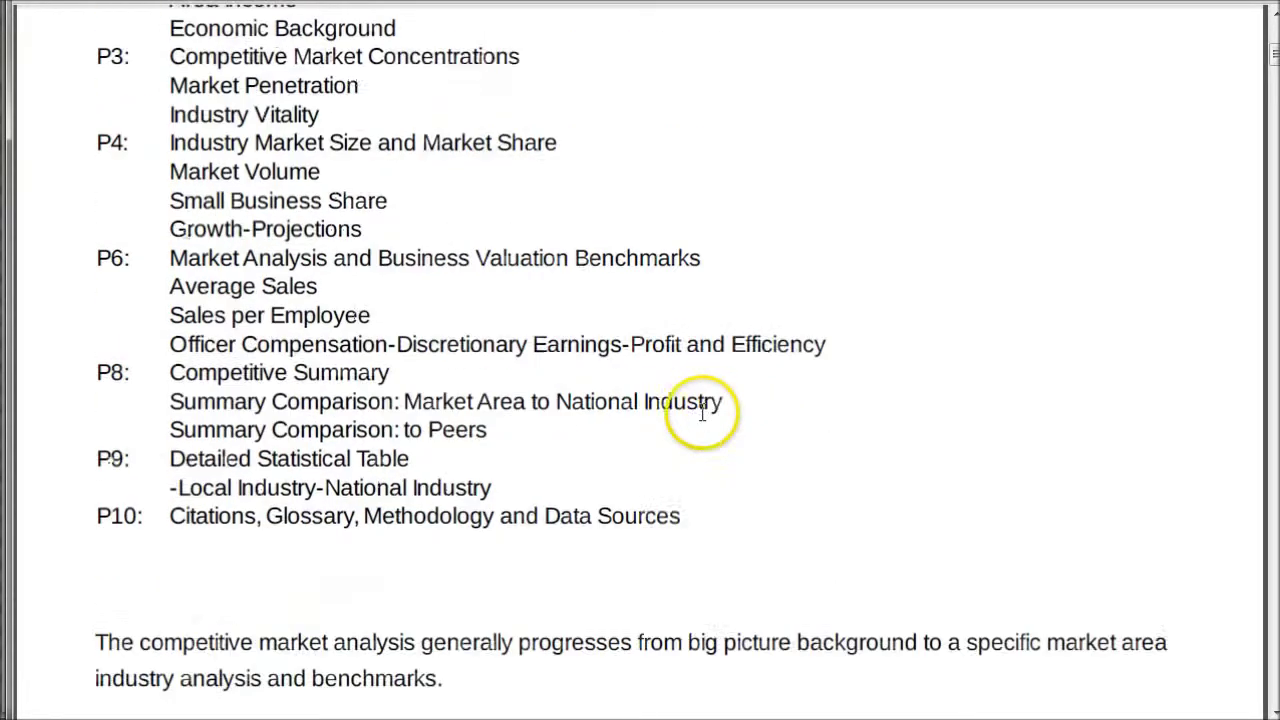
scroll(706, 410, "down", 5)
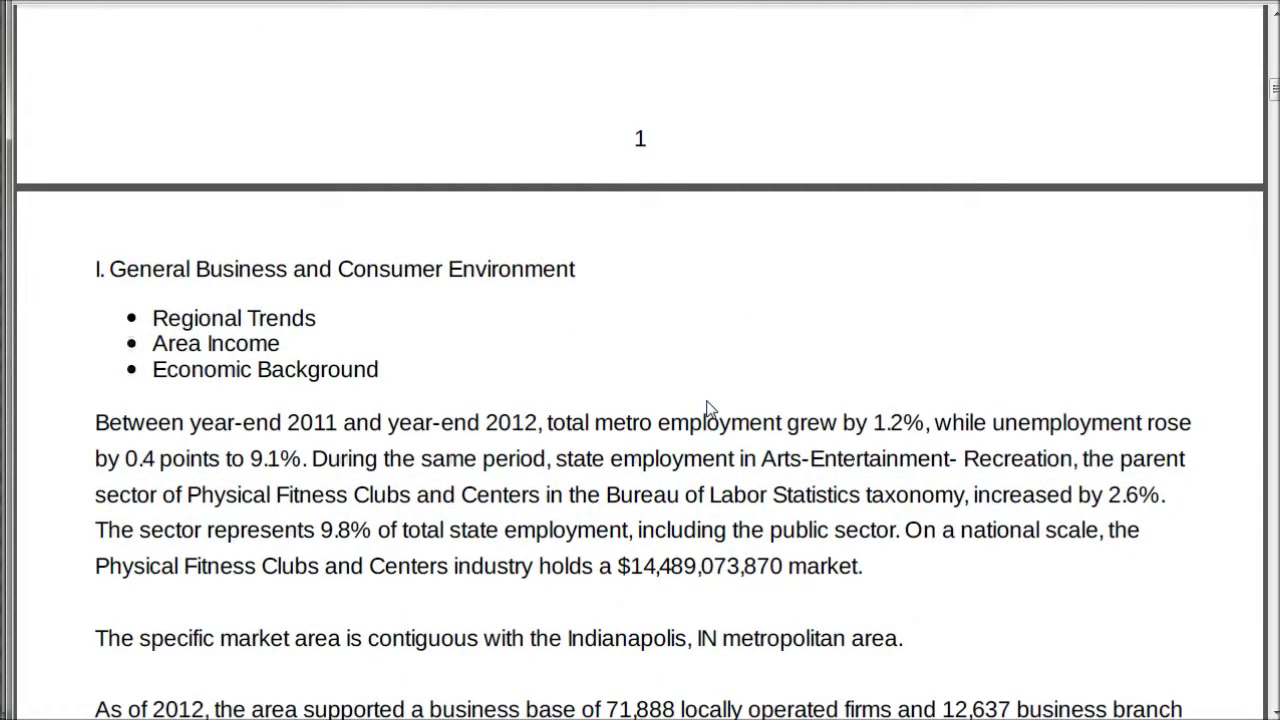
scroll(706, 410, "down", 2)
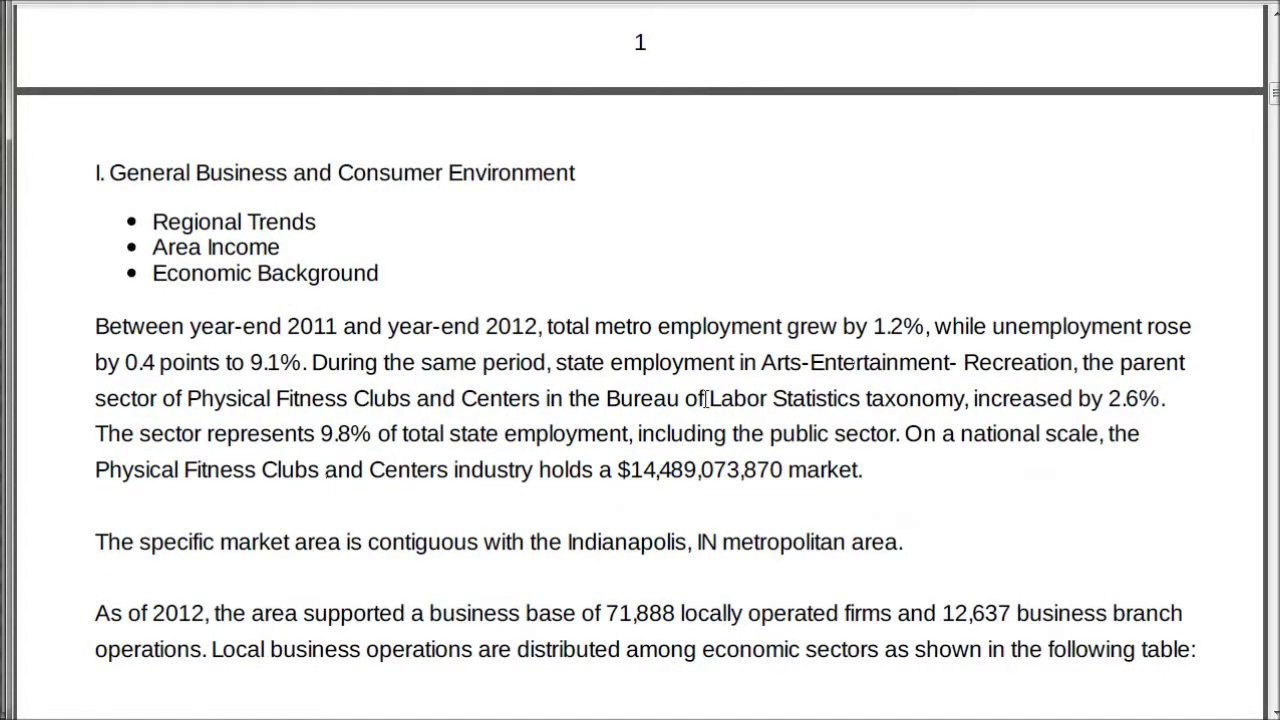
- Jump to section II and read down to the 13.33% local new operation rate
left_click(389, 300)
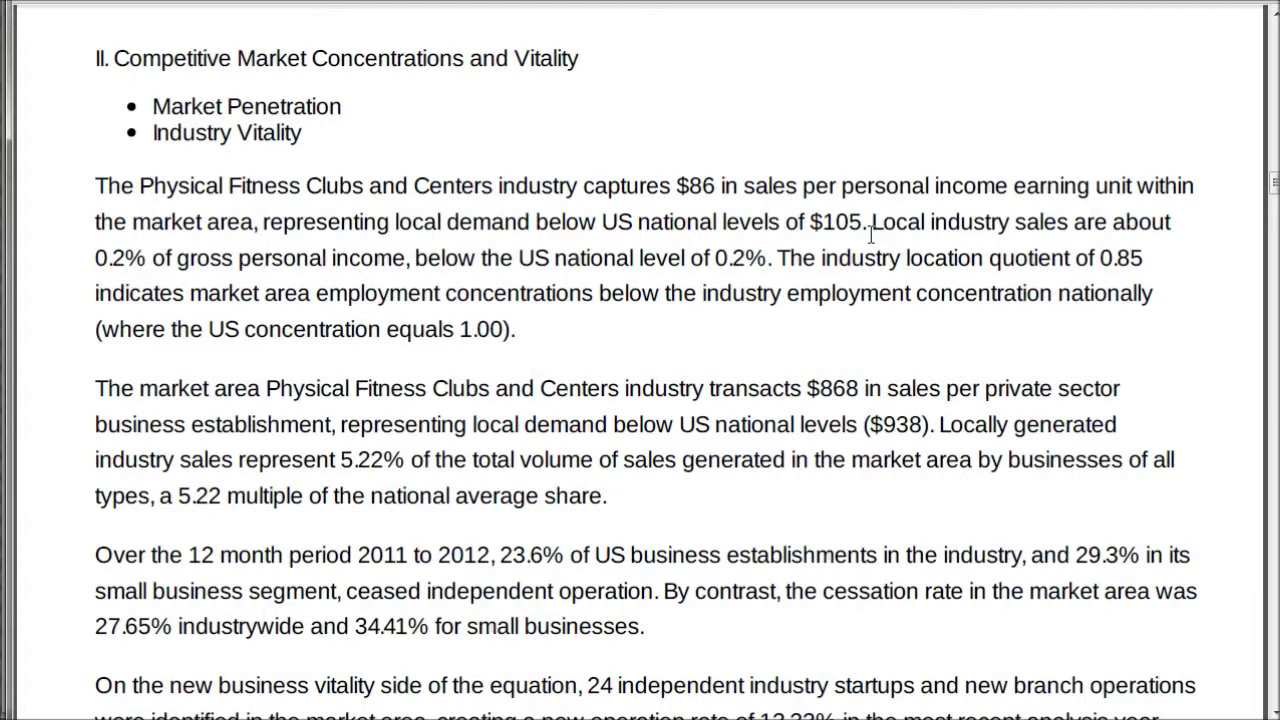
scroll(698, 258, "down", 3)
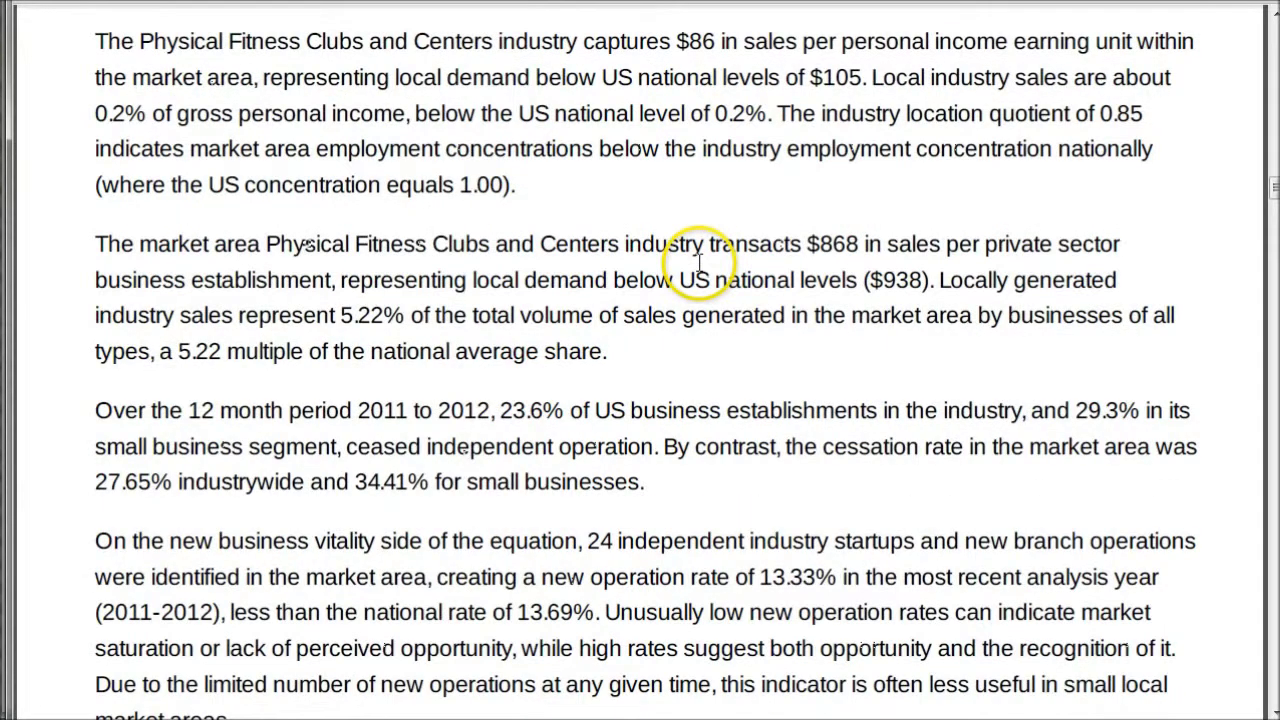
scroll(700, 265, "down", 2)
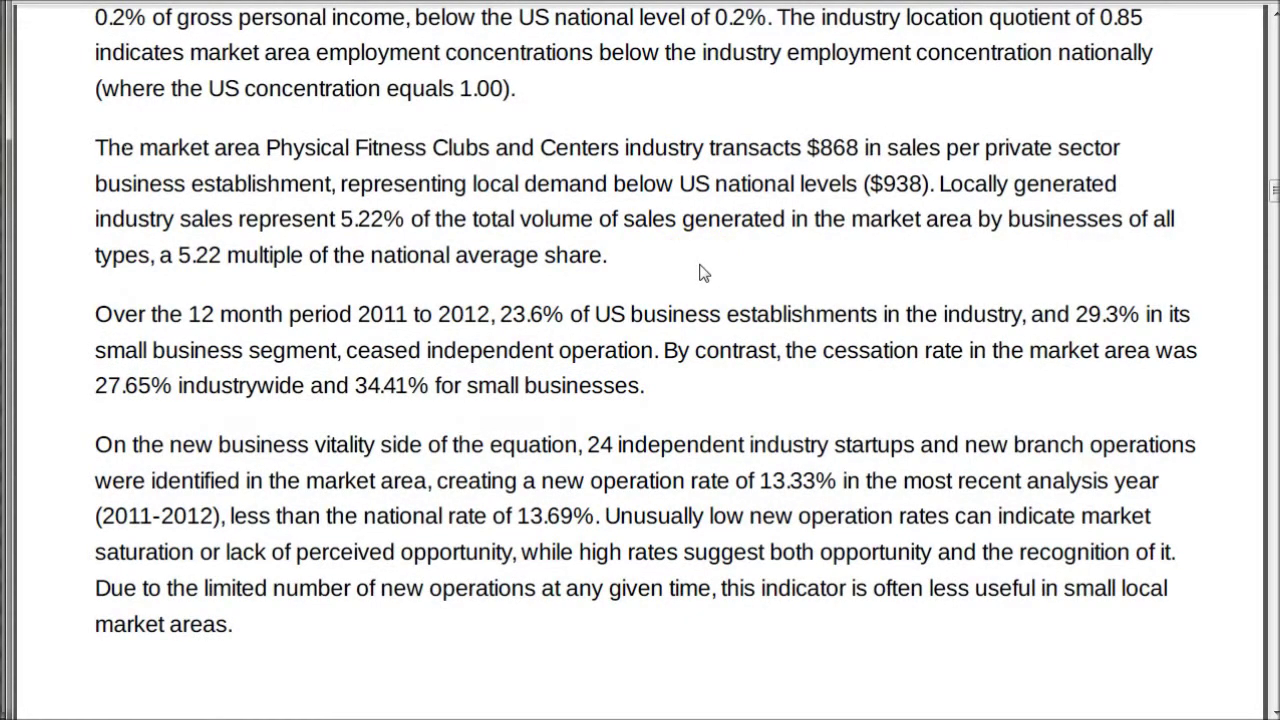